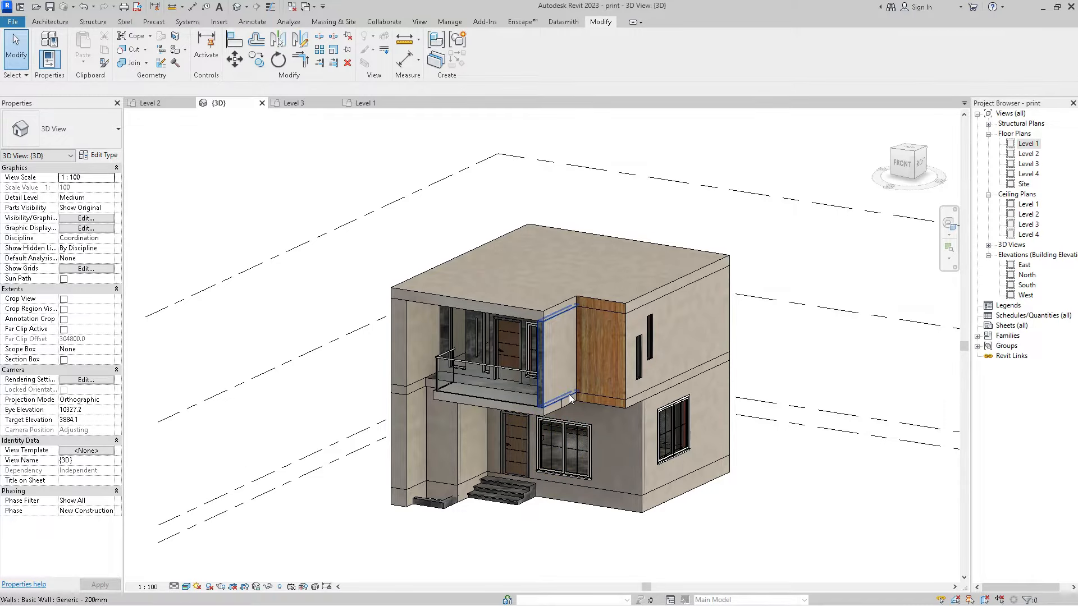
- Create a model in-place component in the Generic Models category, keeping the default name
left_click(62, 22)
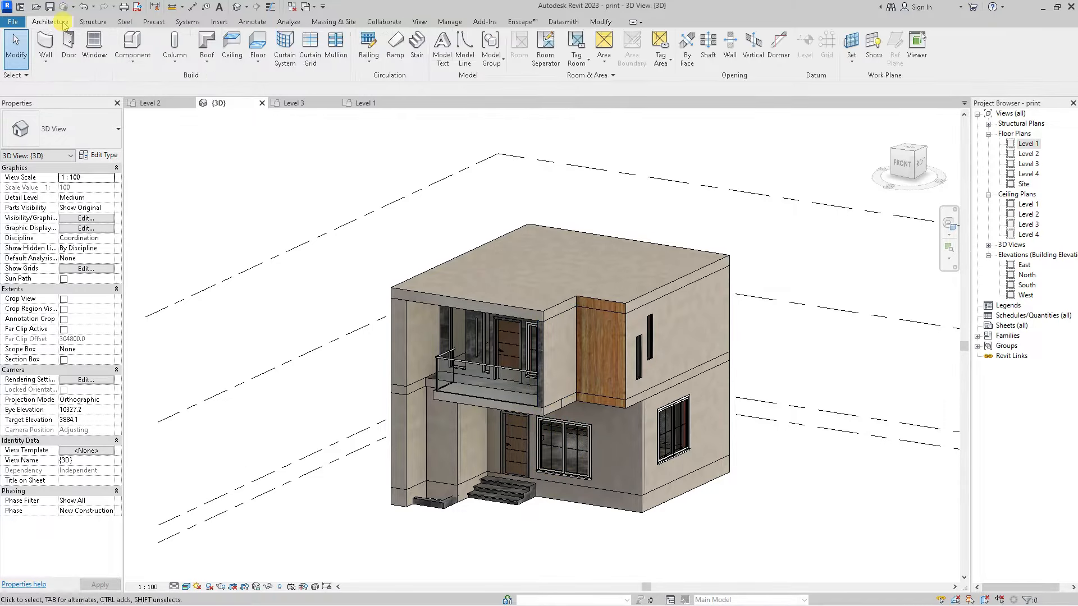
left_click(136, 65)
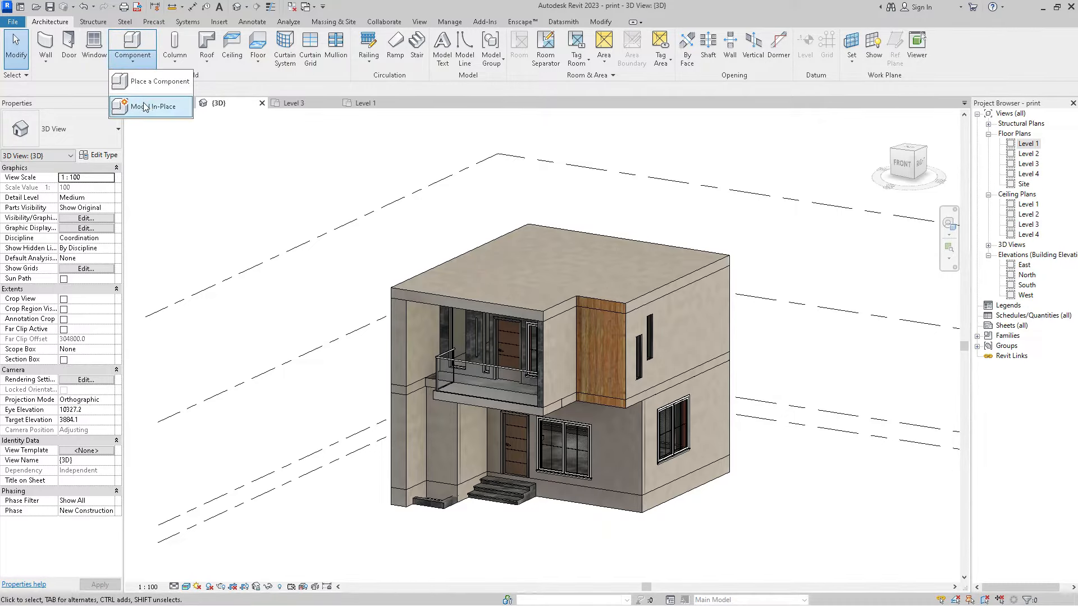
left_click(164, 109)
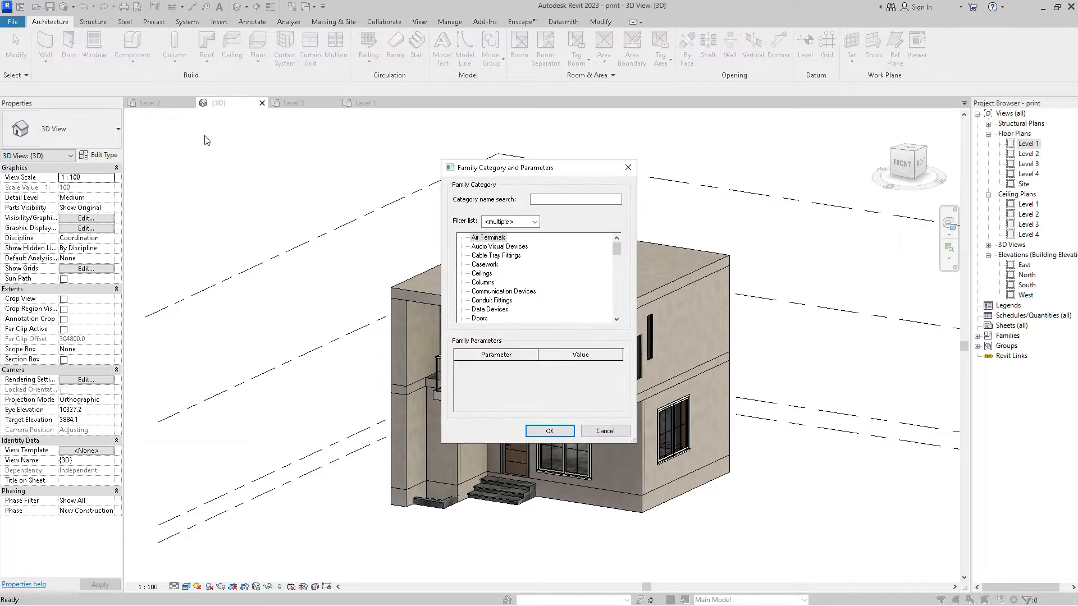
scroll(522, 281, "down", 5)
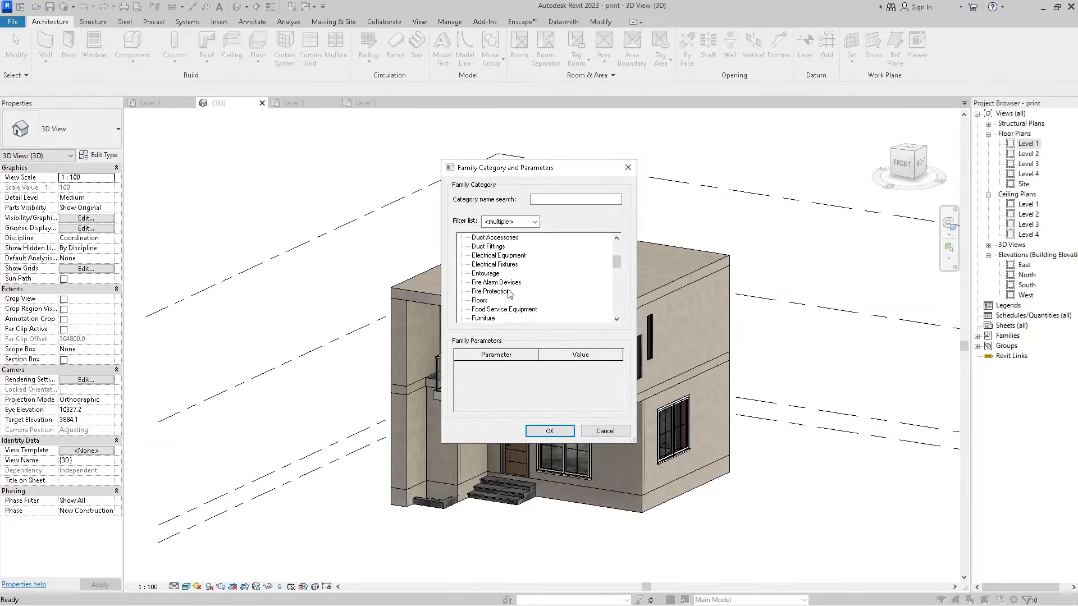
scroll(510, 293, "down", 2)
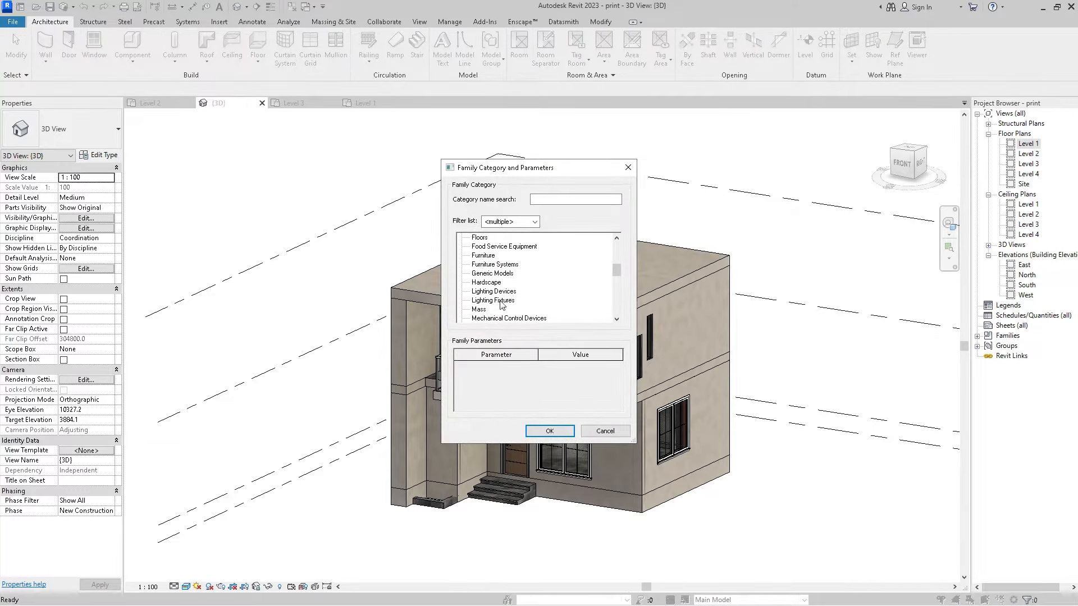
scroll(502, 296, "up", 1)
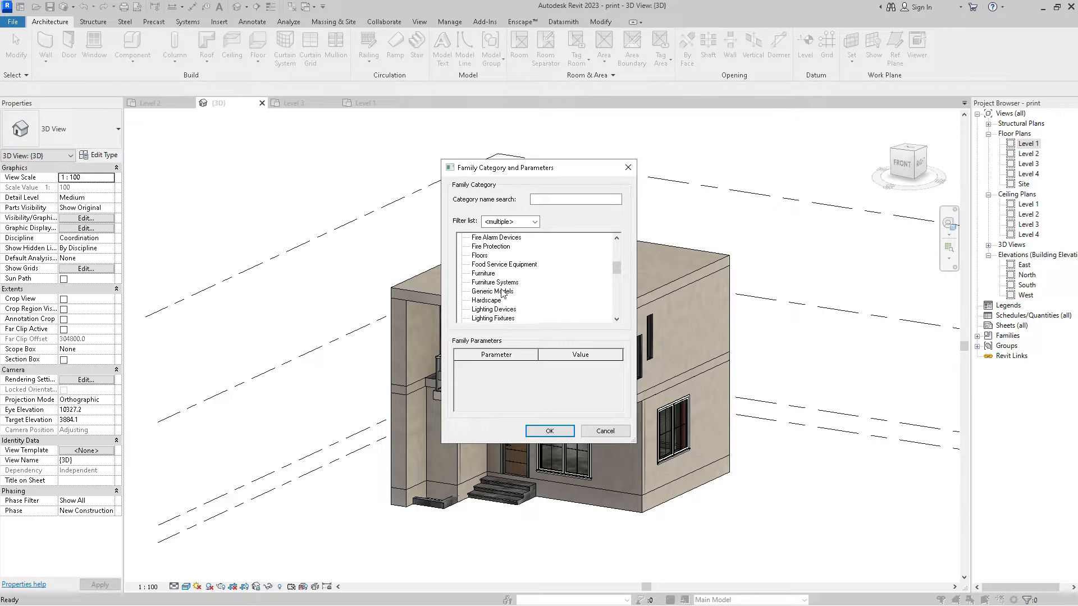
left_click(546, 431)
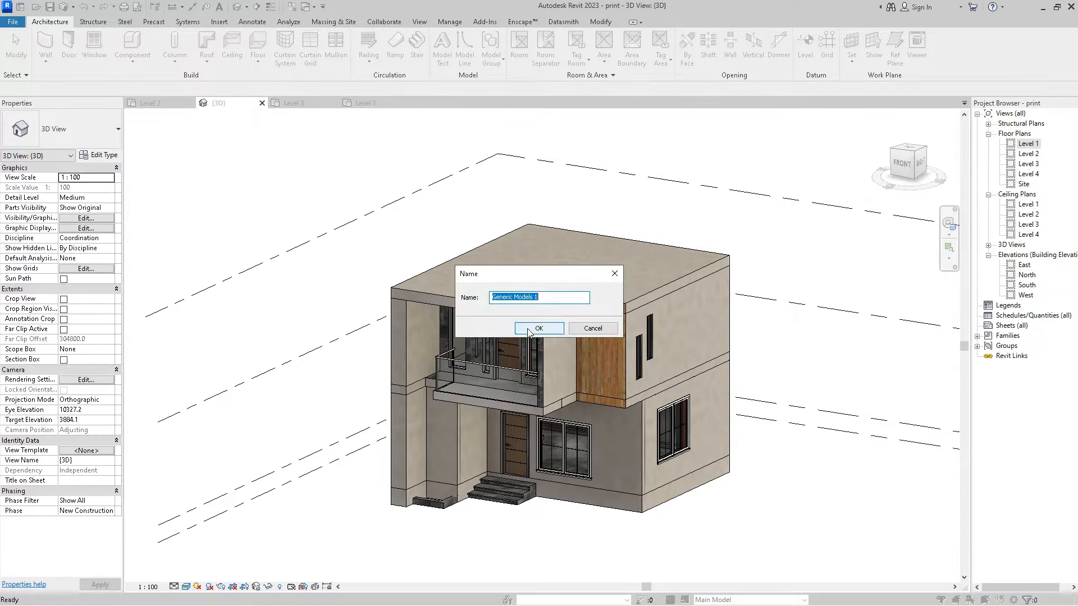
left_click(529, 332)
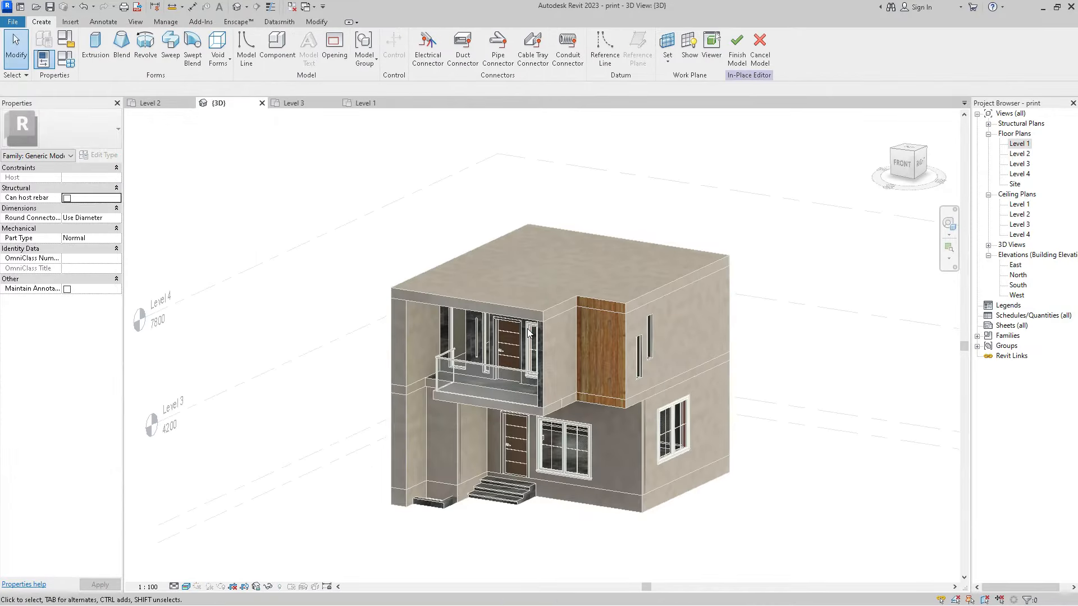
- Start a Sweep with a picked path and pick the roof slab's lower front edge above the balcony
scroll(474, 265, "up", 2)
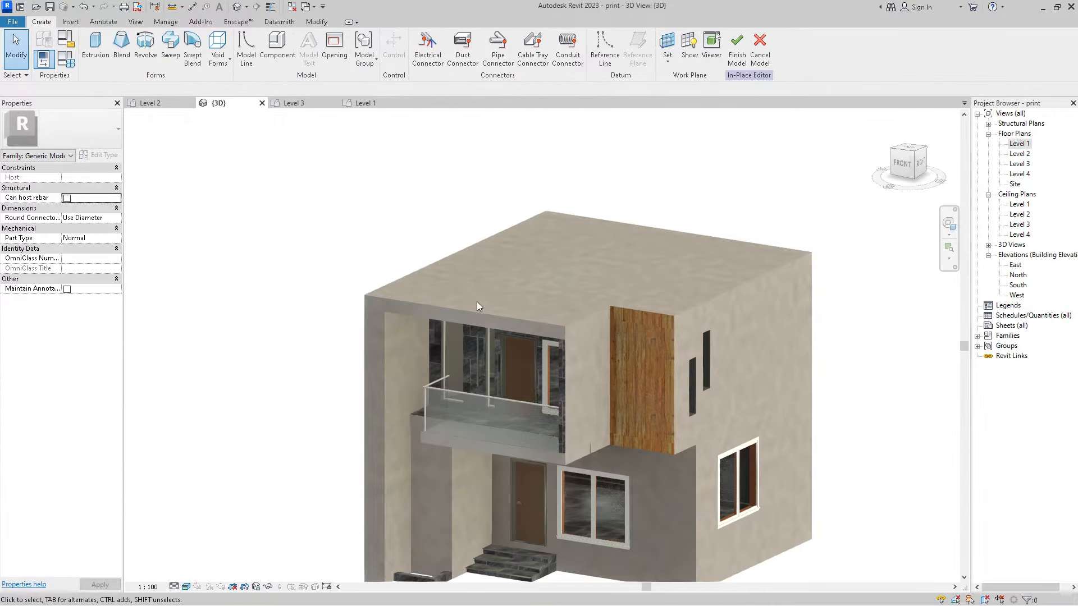
scroll(429, 261, "up", 2)
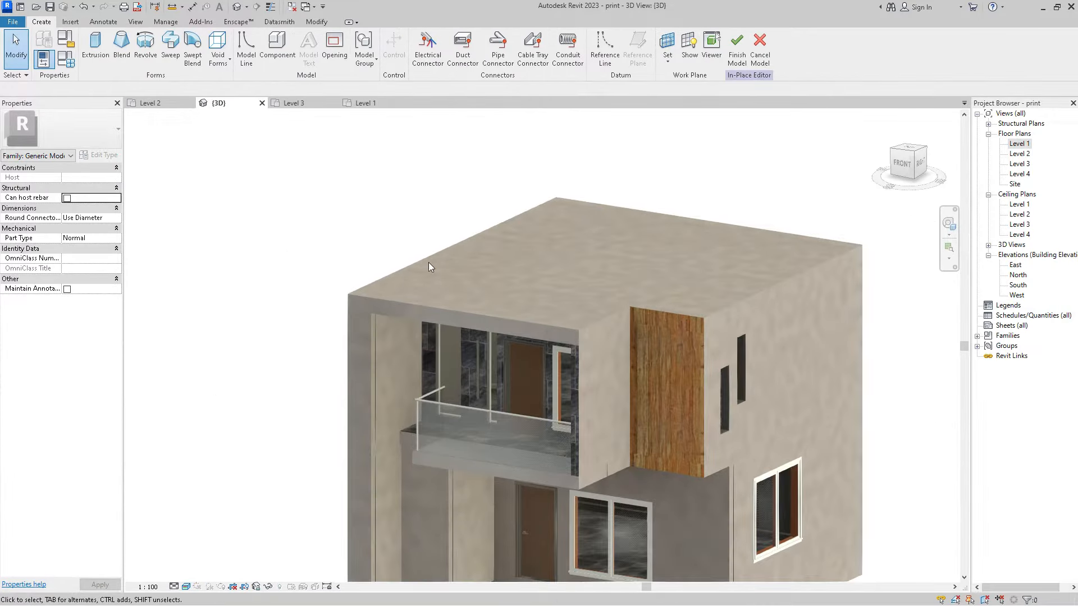
left_click(168, 49)
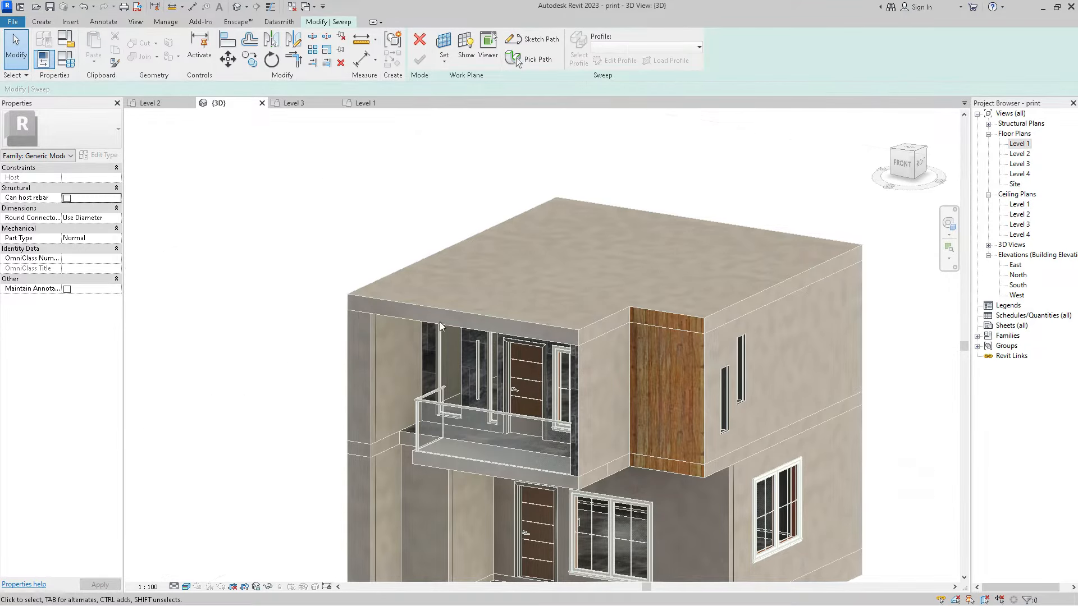
left_click(527, 60)
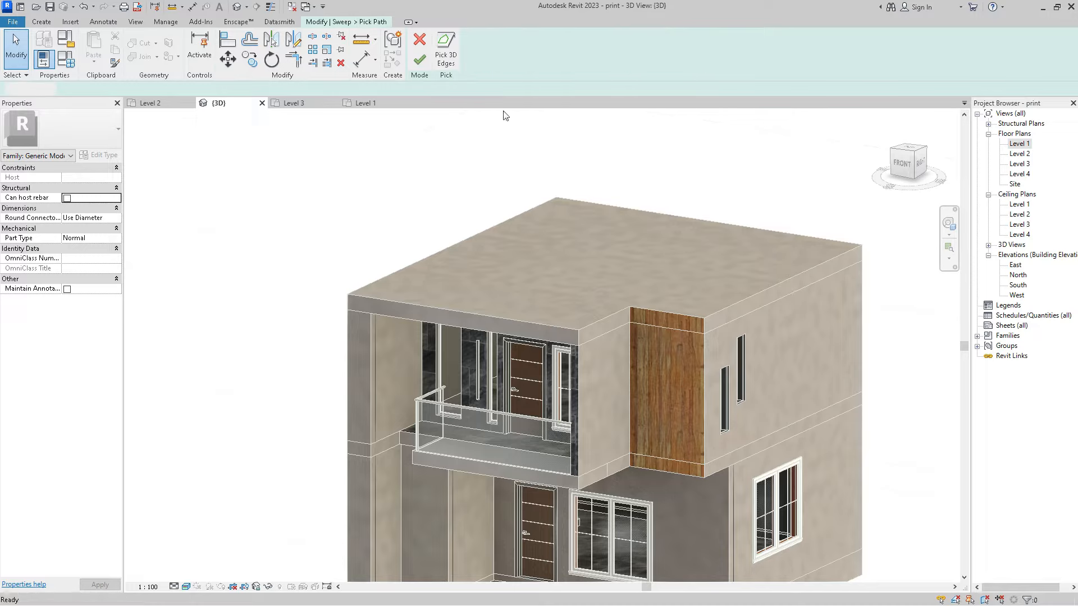
scroll(479, 330, "up", 5)
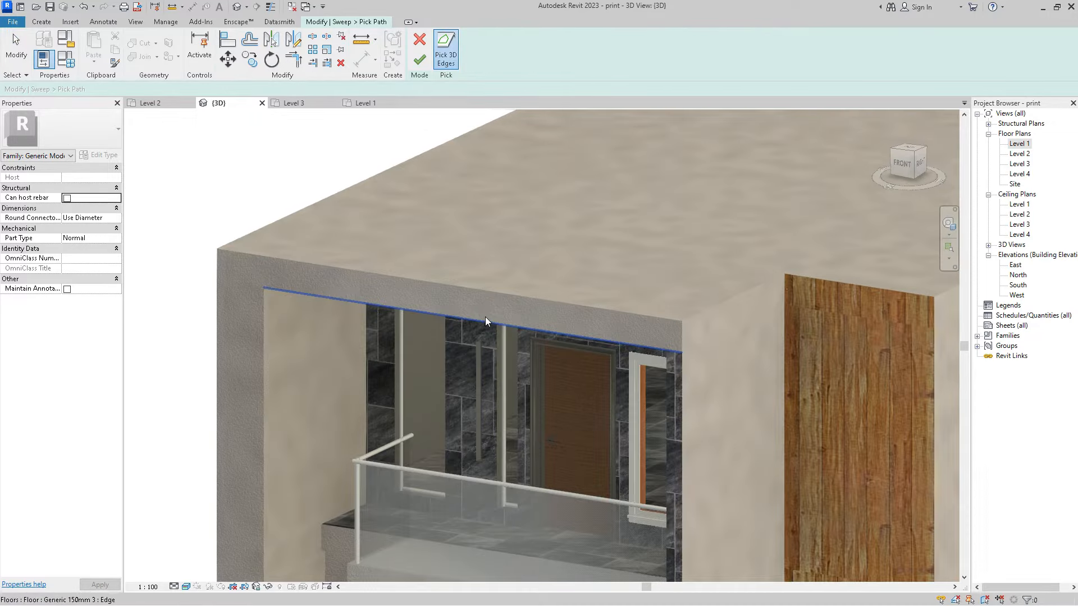
left_click(488, 319)
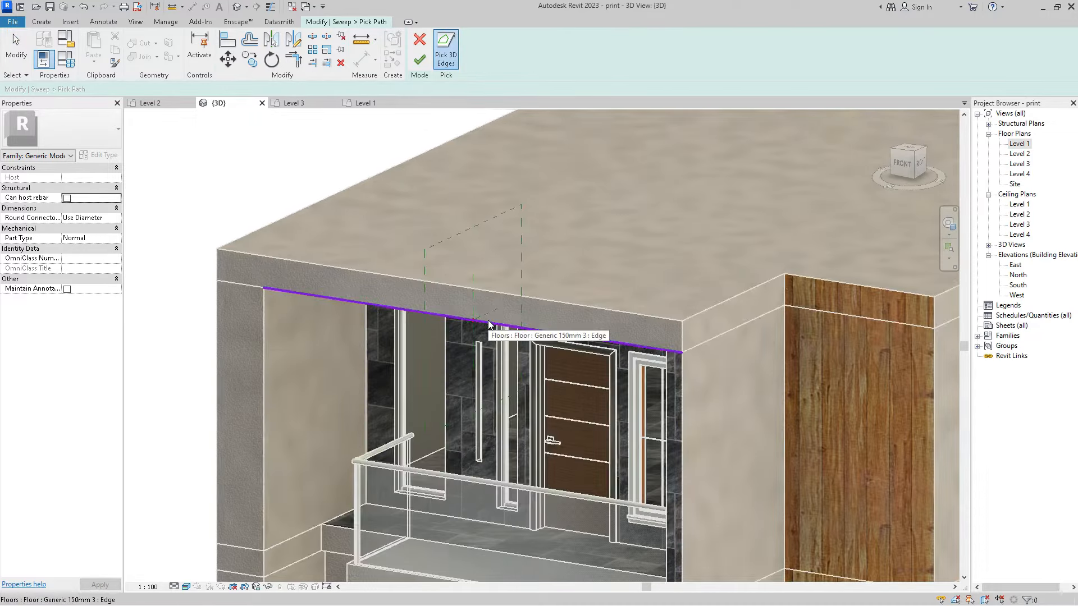
scroll(523, 252, "down", 1)
scroll(523, 252, "down", 1)
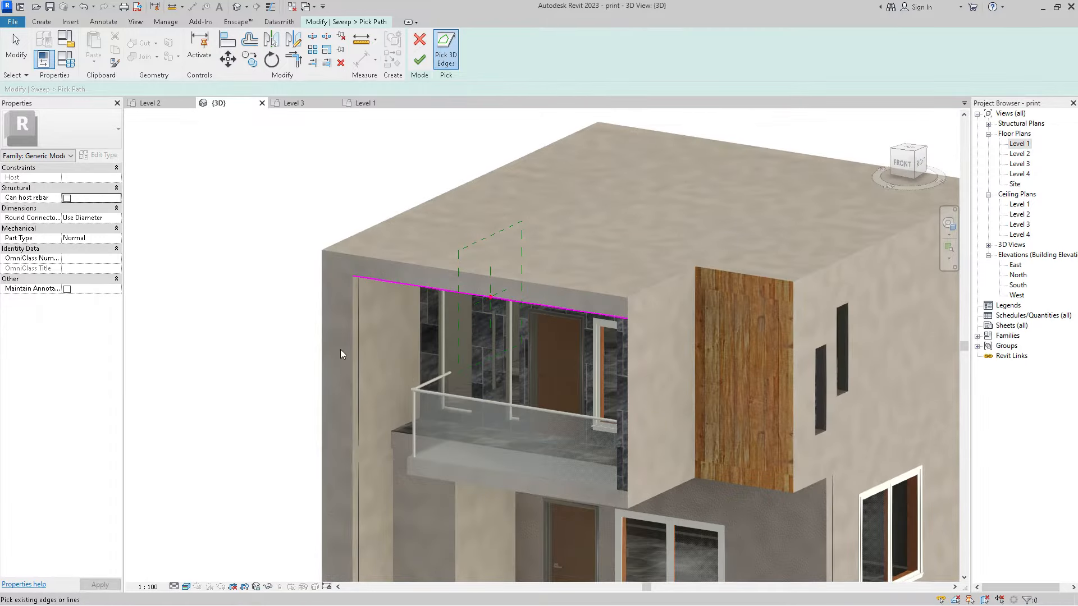
- Add the vertical wall edges on both sides of the balcony opening to the sweep path
scroll(340, 349, "up", 2)
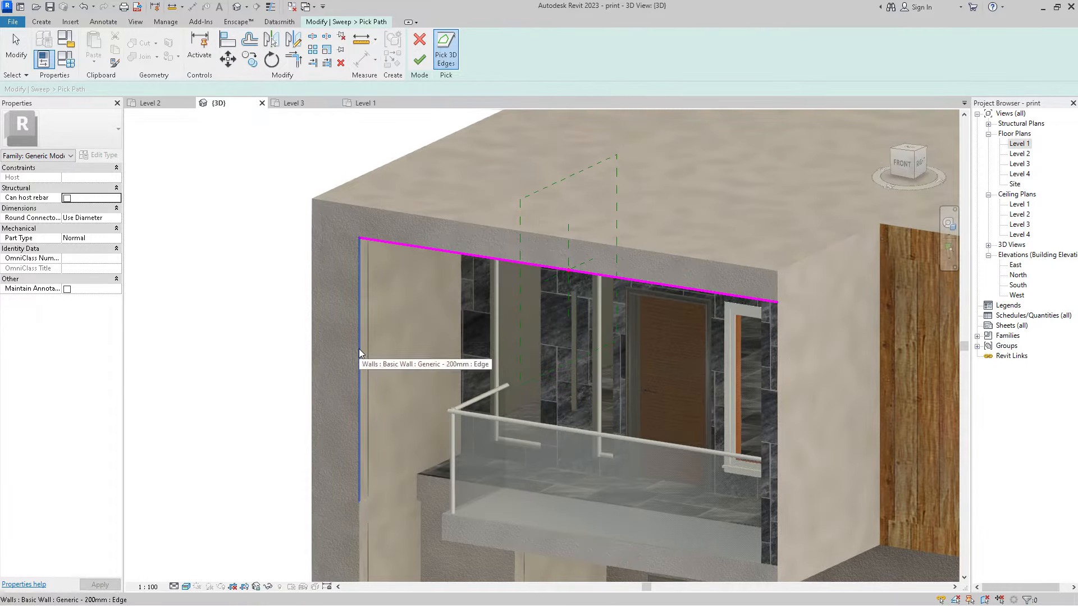
left_click(358, 349)
scroll(387, 286, "down", 3)
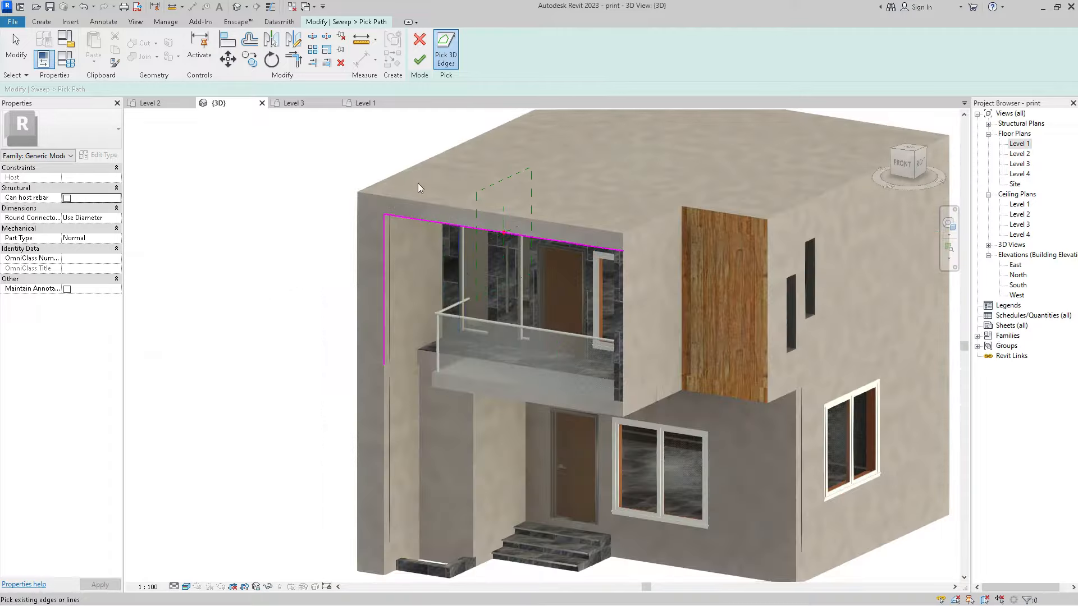
scroll(594, 286, "up", 3)
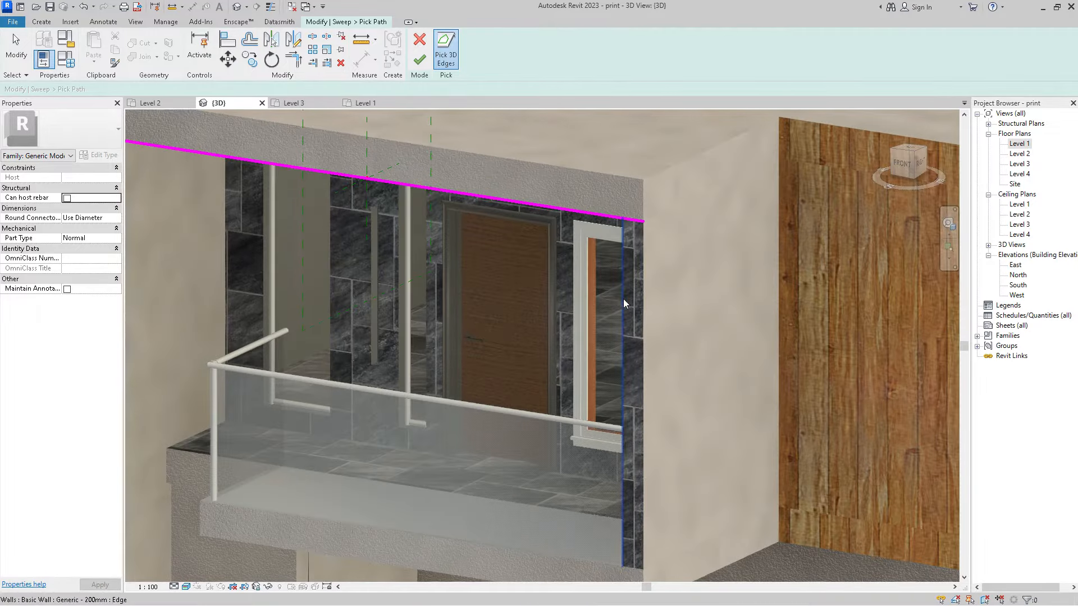
left_click(625, 300)
key("Escape")
key("Escape")
key("Escape")
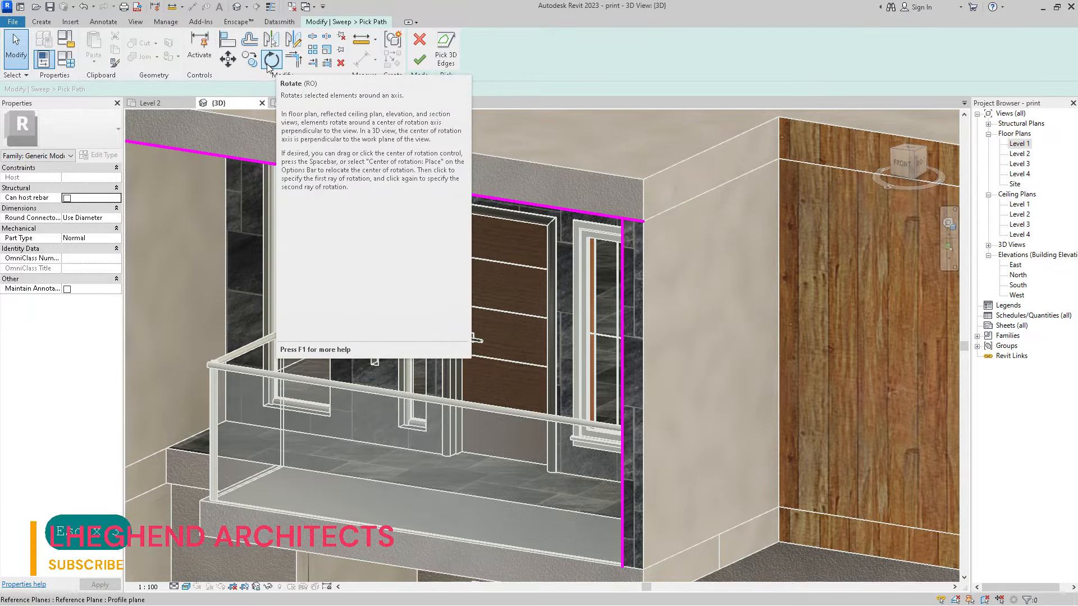
- Trim the horizontal path line and the vertical line beside the balcony window to a corner
left_click(293, 59)
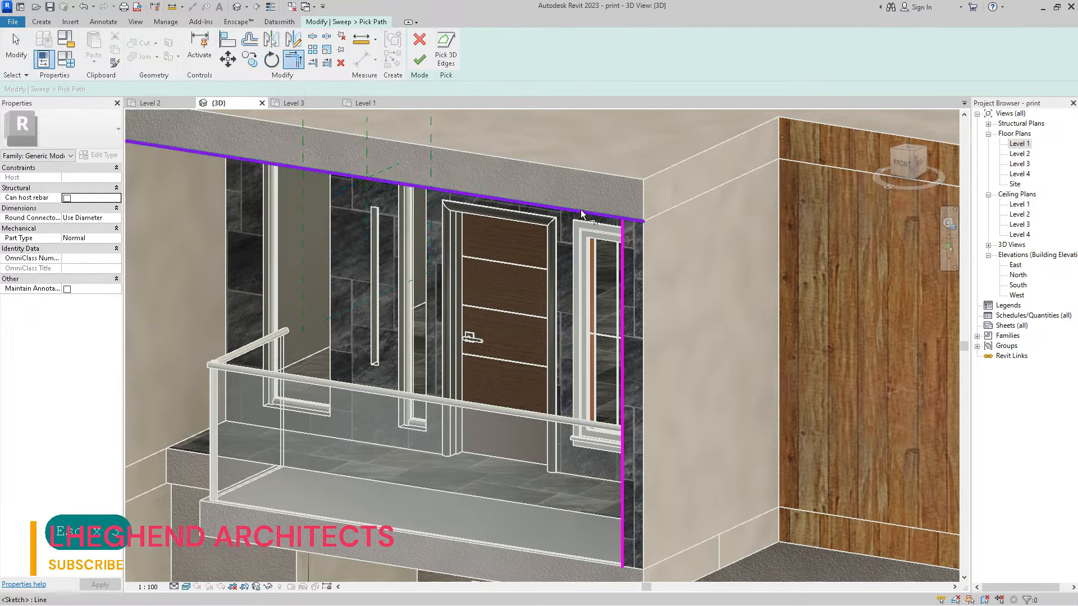
left_click(578, 208)
left_click(617, 236)
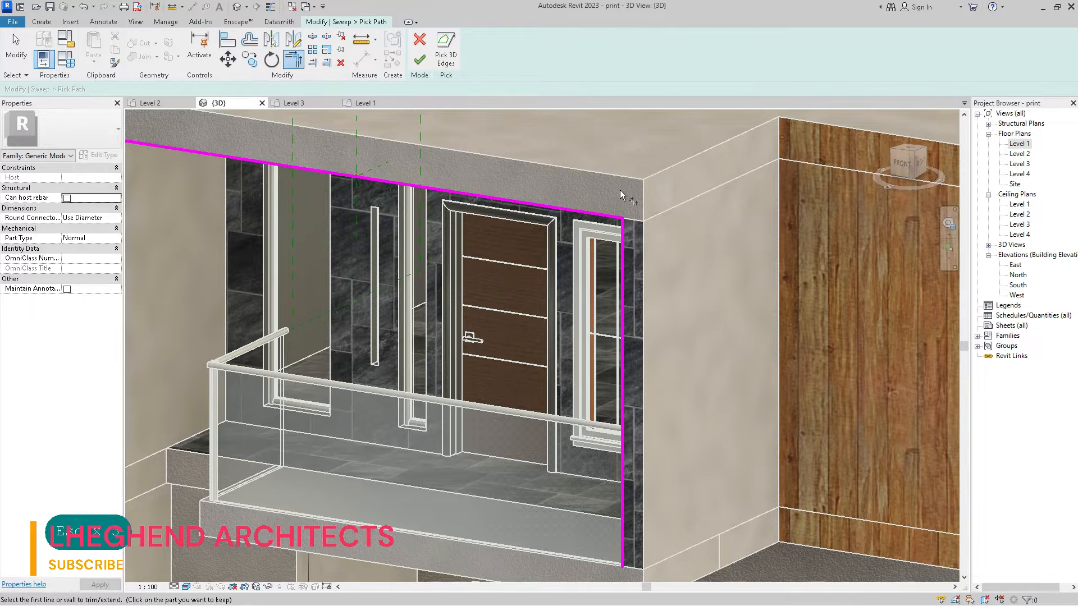
scroll(619, 189, "down", 3)
key("Escape")
key("Escape")
scroll(334, 177, "down", 2)
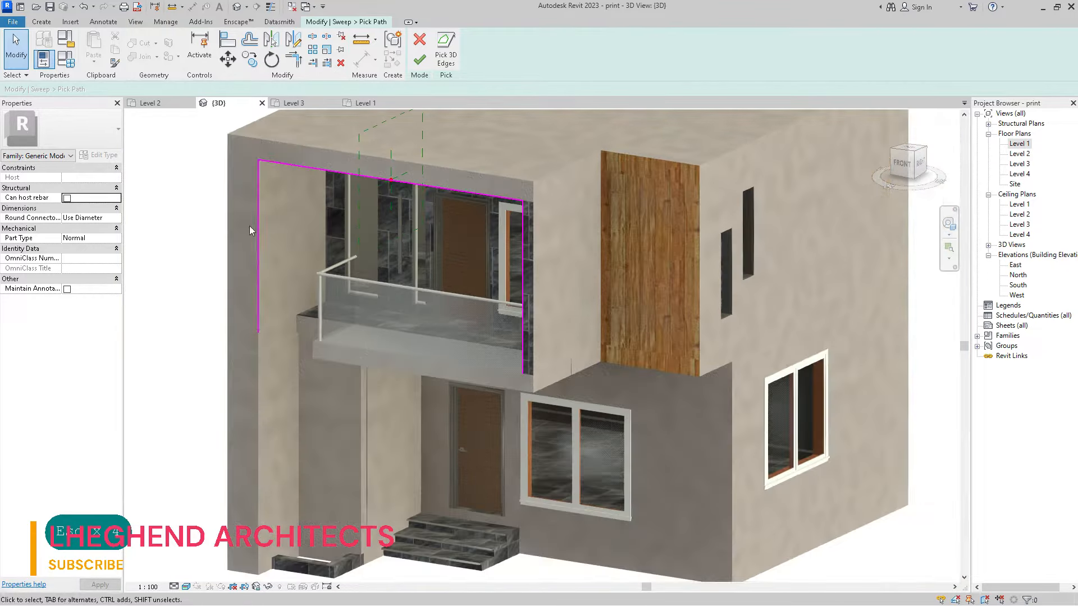
- Extend the vertical path line on the tall side wall down to its base, 7200 mm long, and finish the path
left_click(267, 245)
scroll(279, 275, "down", 1)
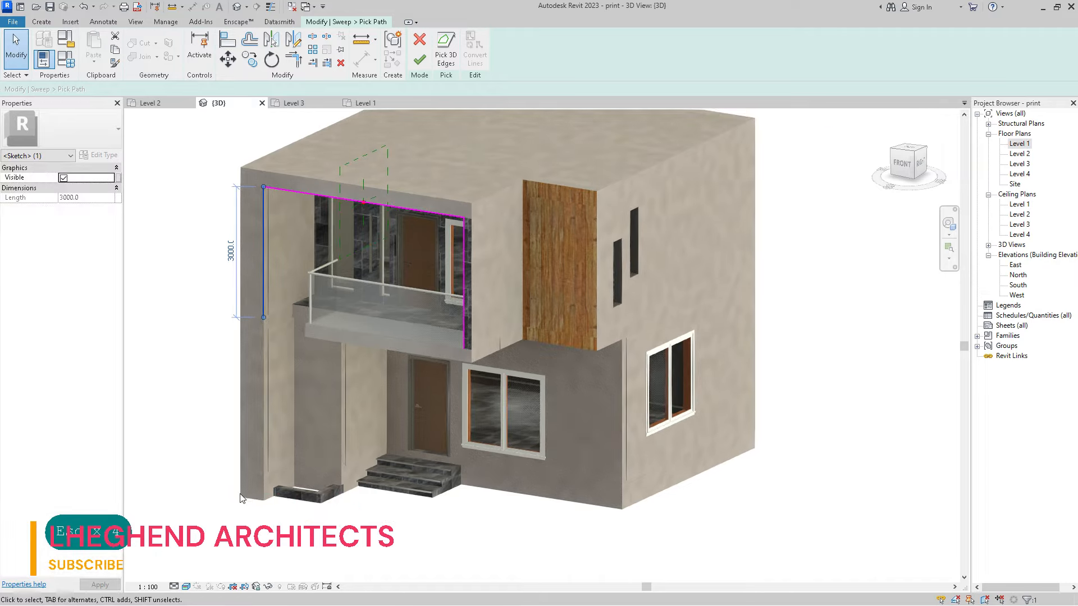
scroll(238, 503, "up", 3)
left_click_drag(277, 221, 277, 501)
scroll(324, 535, "down", 3)
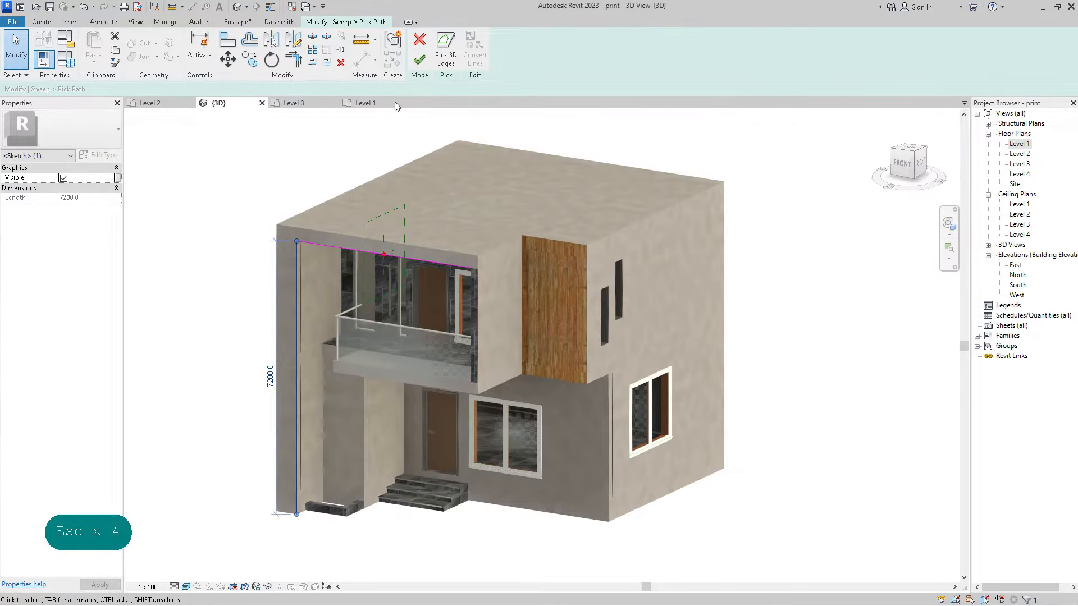
left_click(420, 59)
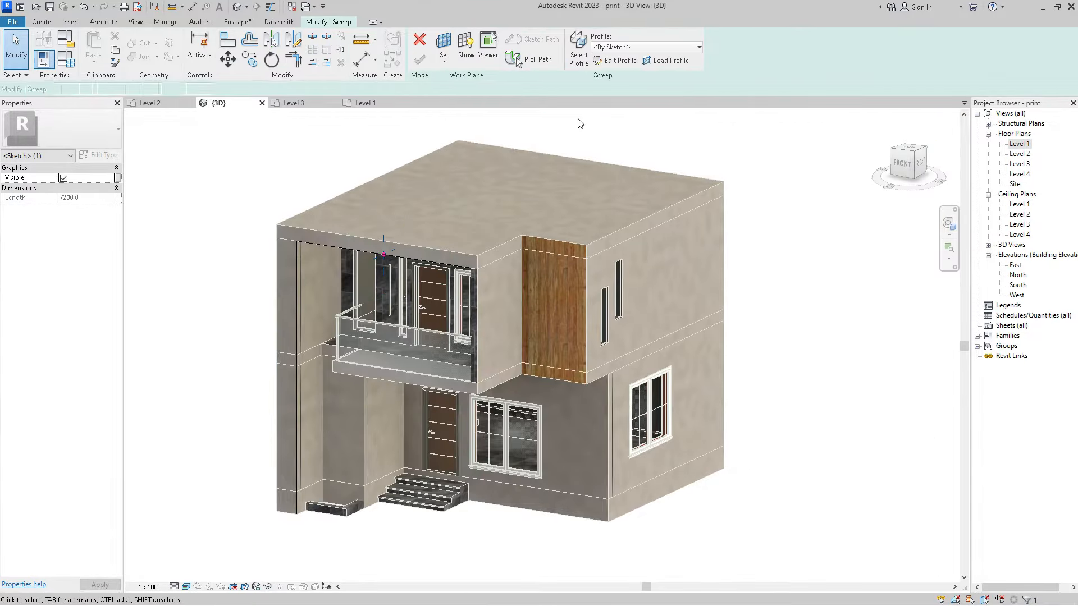
- Sketch the sweep profile in the right view as a closed rectangle 40 mm wide and about 70 mm high, outward from the path point
left_click(616, 60)
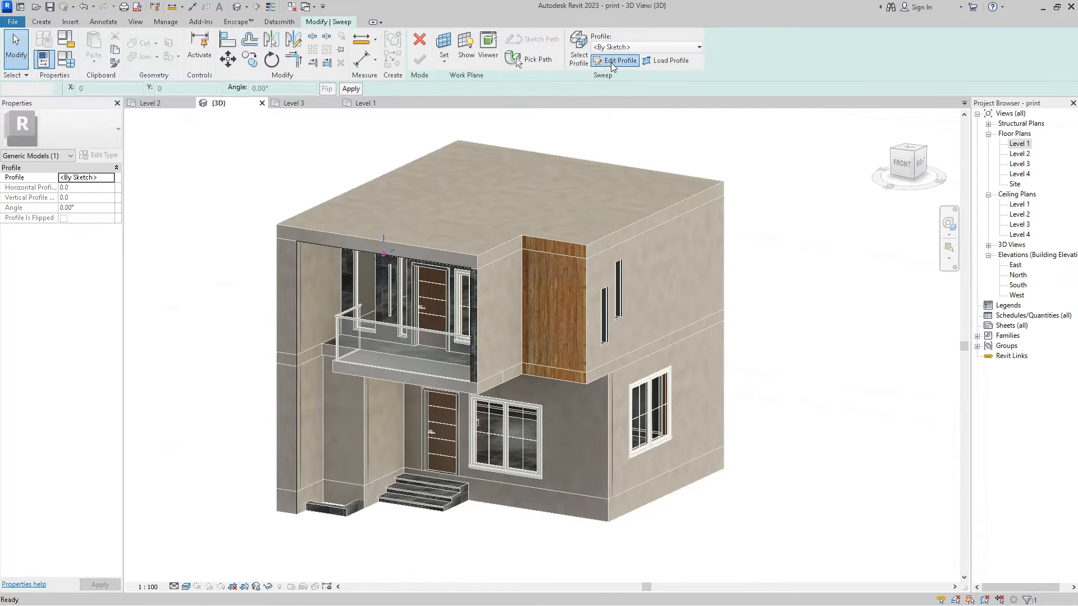
left_click(923, 164)
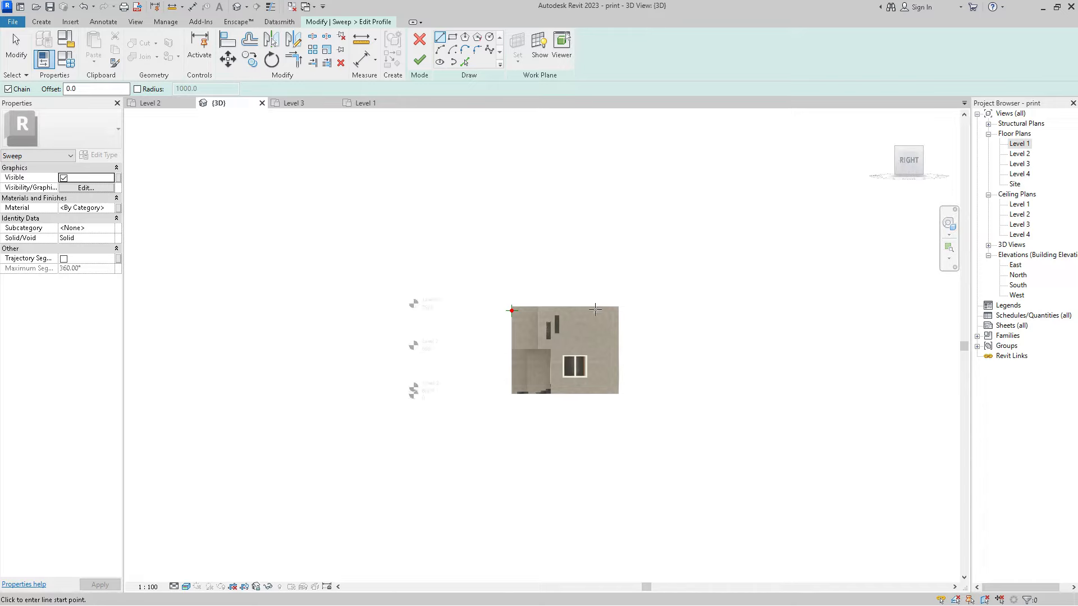
scroll(496, 307, "up", 8)
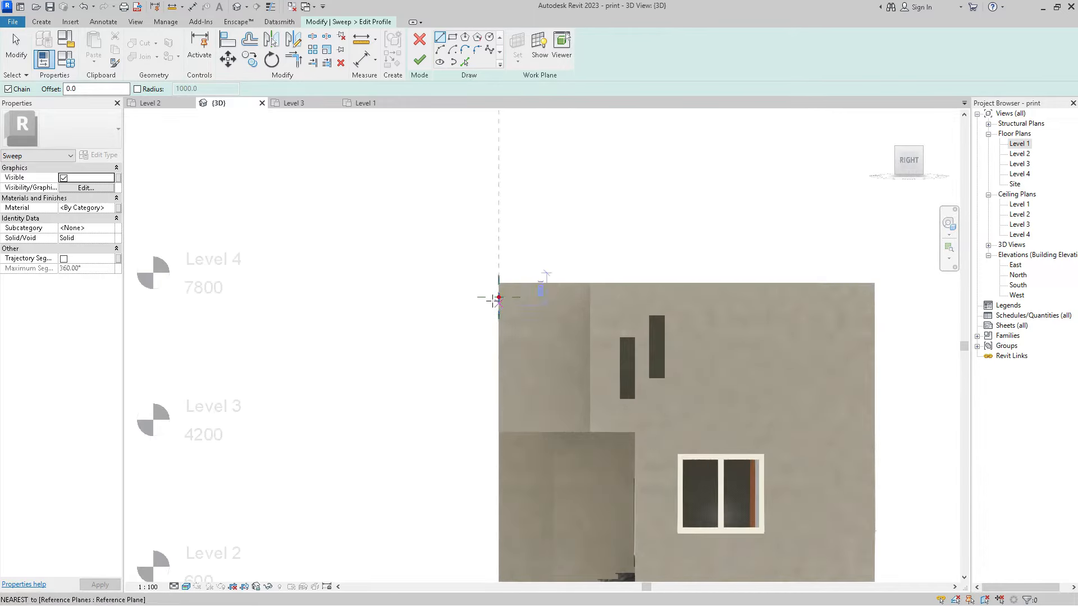
scroll(499, 295, "up", 5)
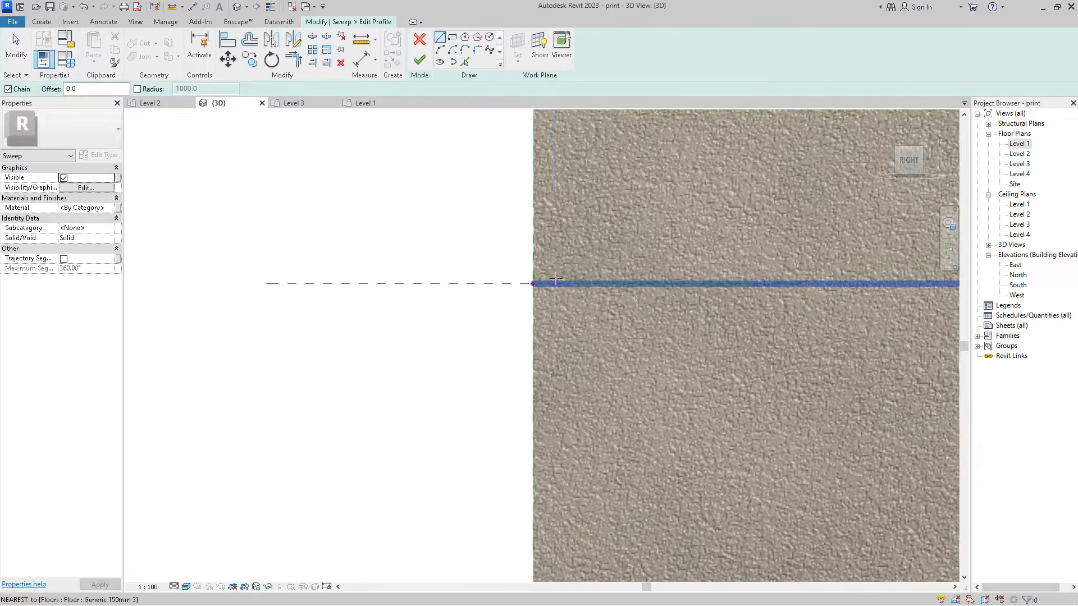
scroll(532, 284, "up", 2)
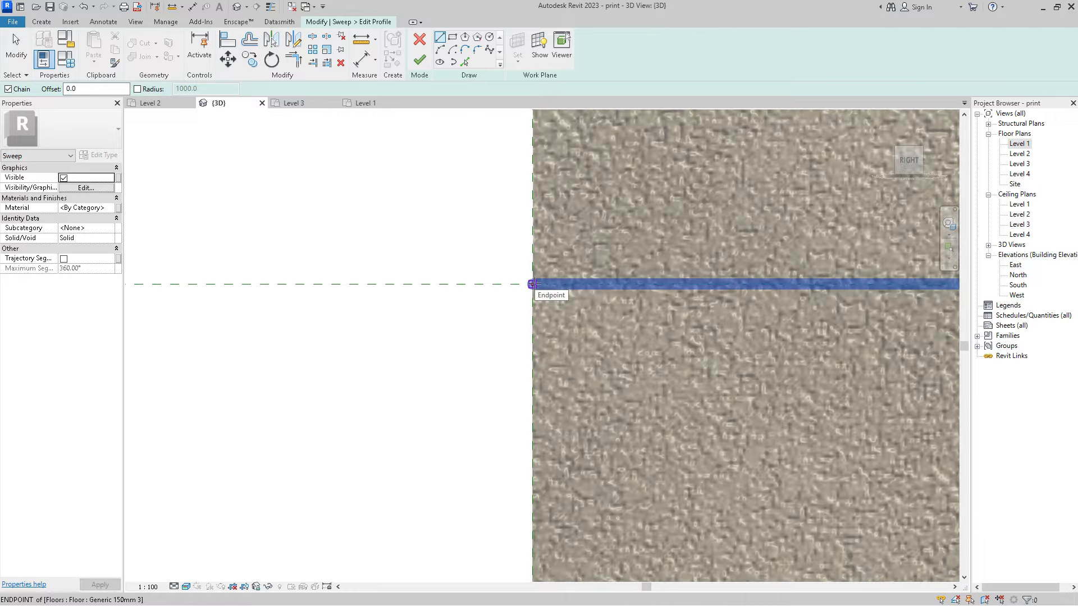
left_click(532, 284)
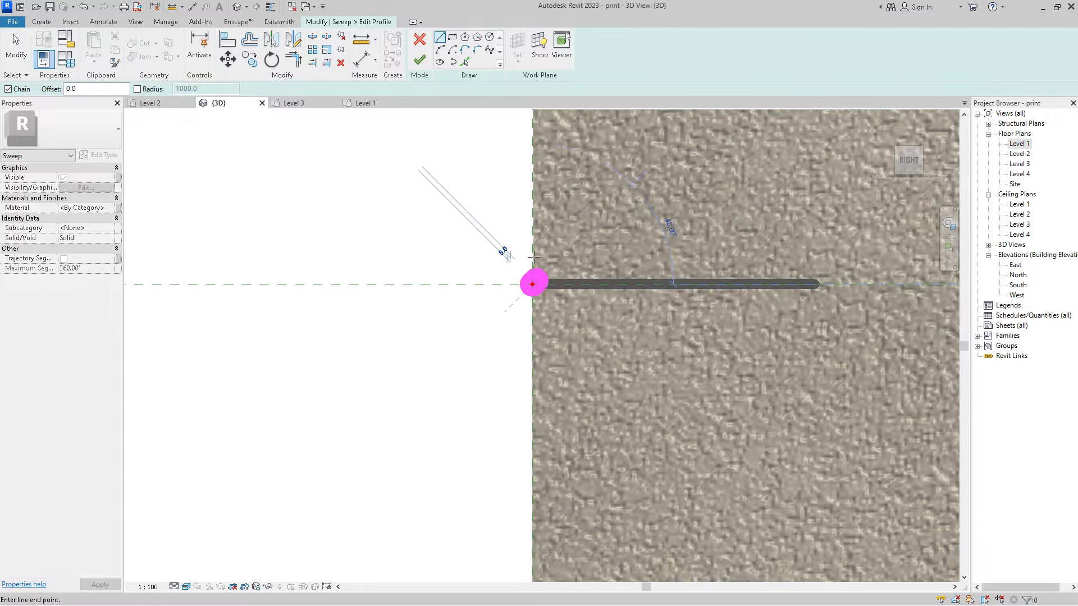
left_click(533, 213)
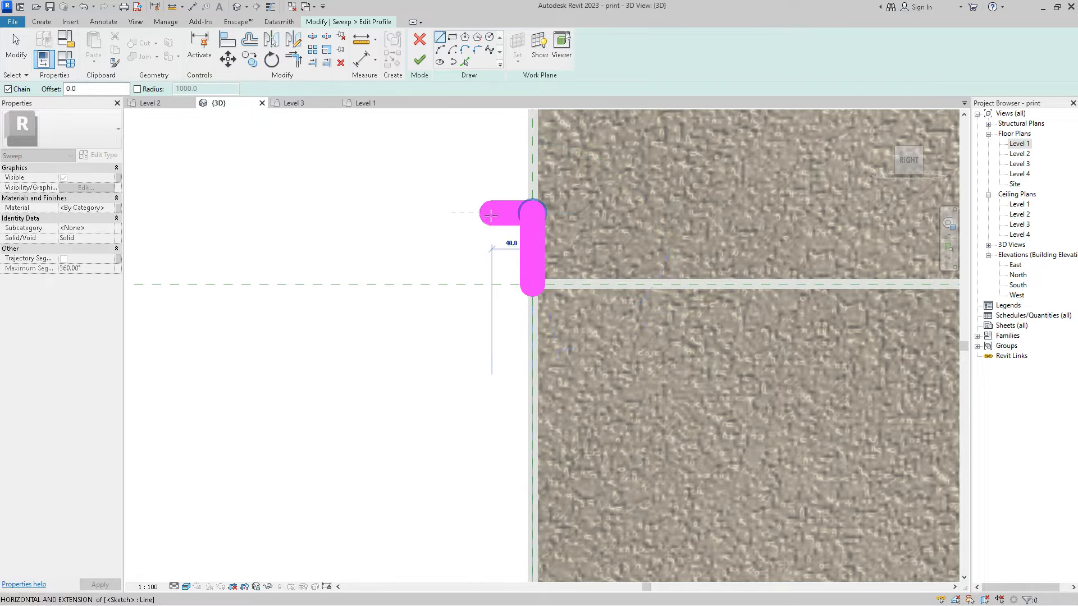
left_click(492, 214)
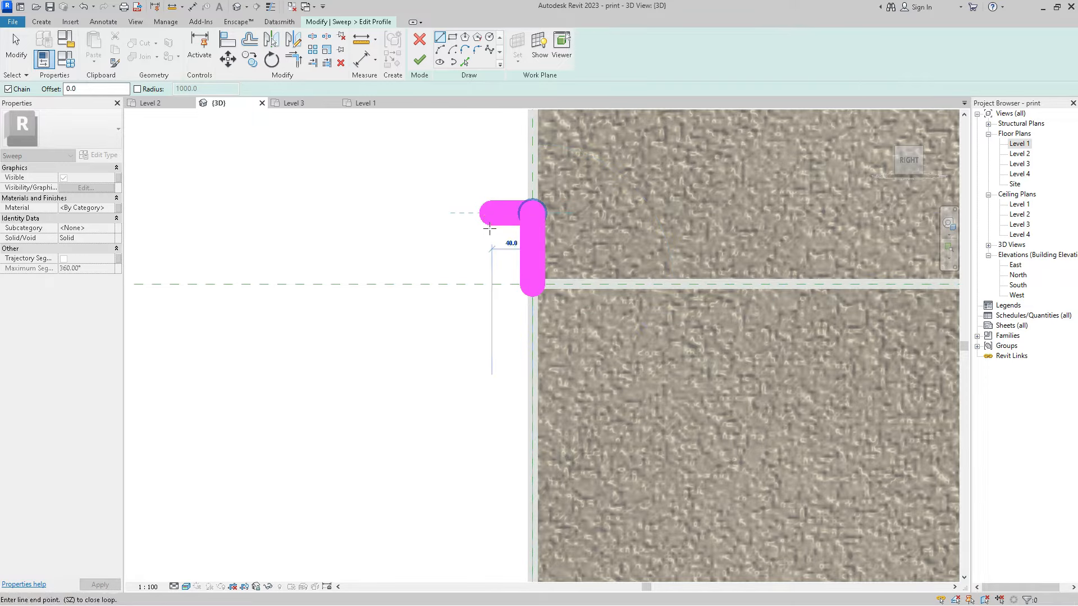
left_click(494, 283)
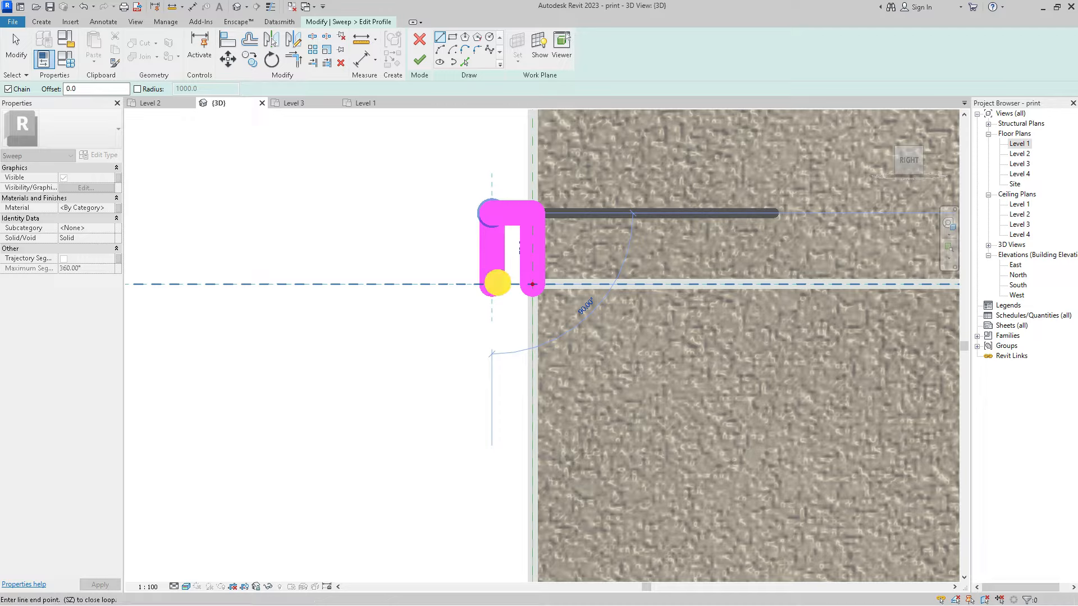
left_click(528, 285)
right_click(589, 172)
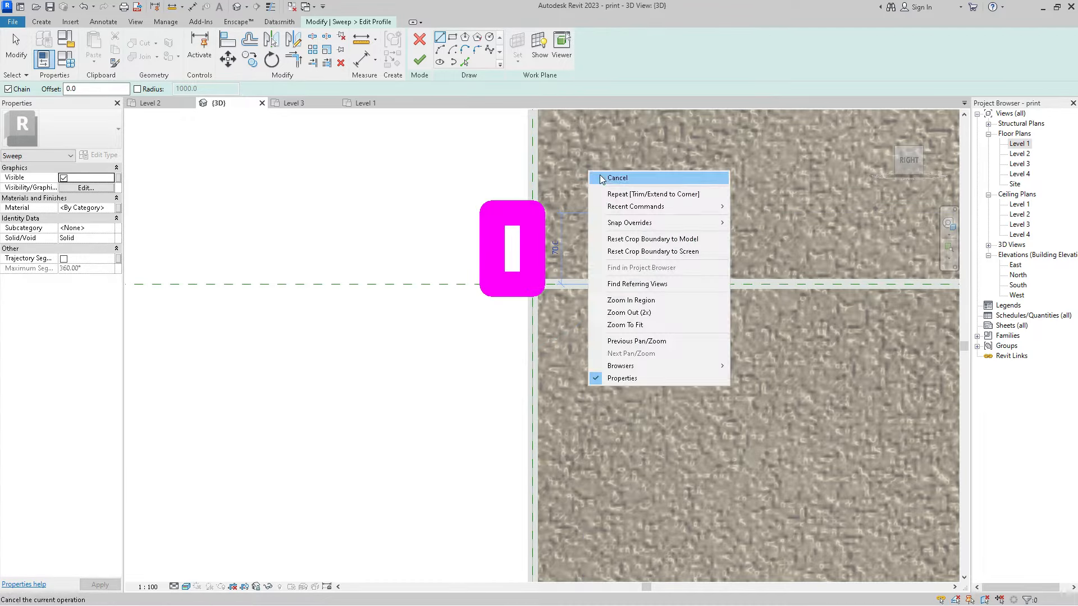
- Move the profile rectangle's wall-side vertical edge into the wall, widening the profile to 46.3 mm
left_click(602, 179)
right_click(601, 174)
left_click(605, 179)
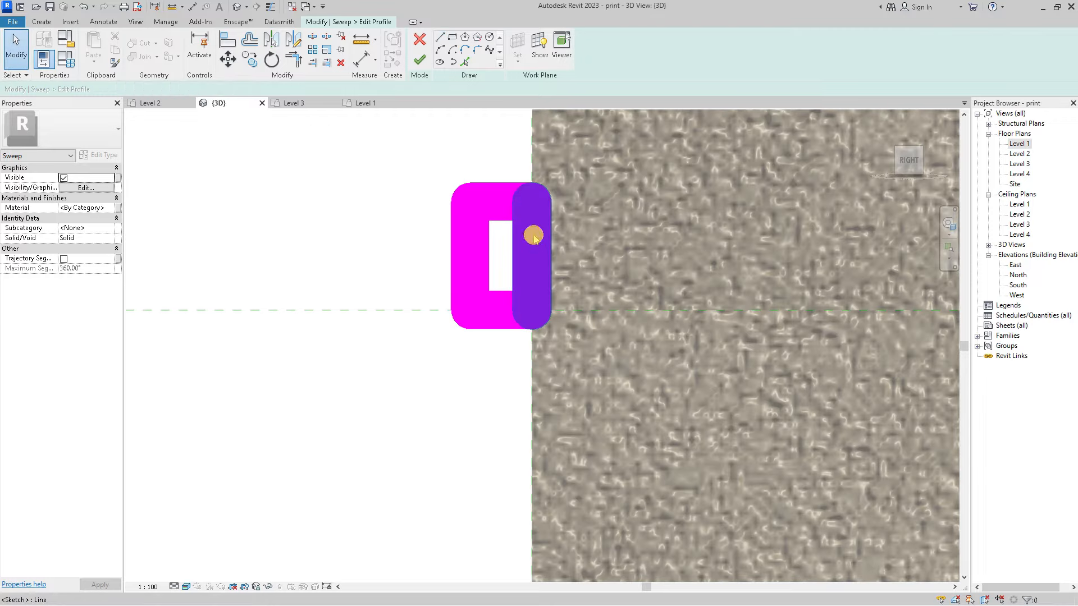
left_click(533, 234)
scroll(523, 249, "up", 2)
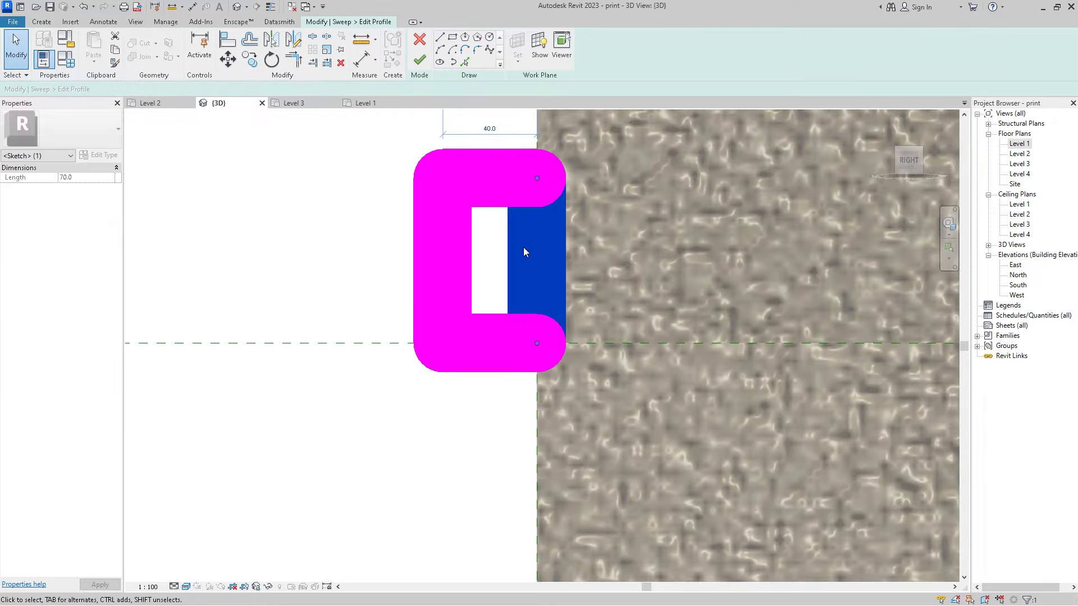
key("Right")
key("Right")
key("Right")
key("Right")
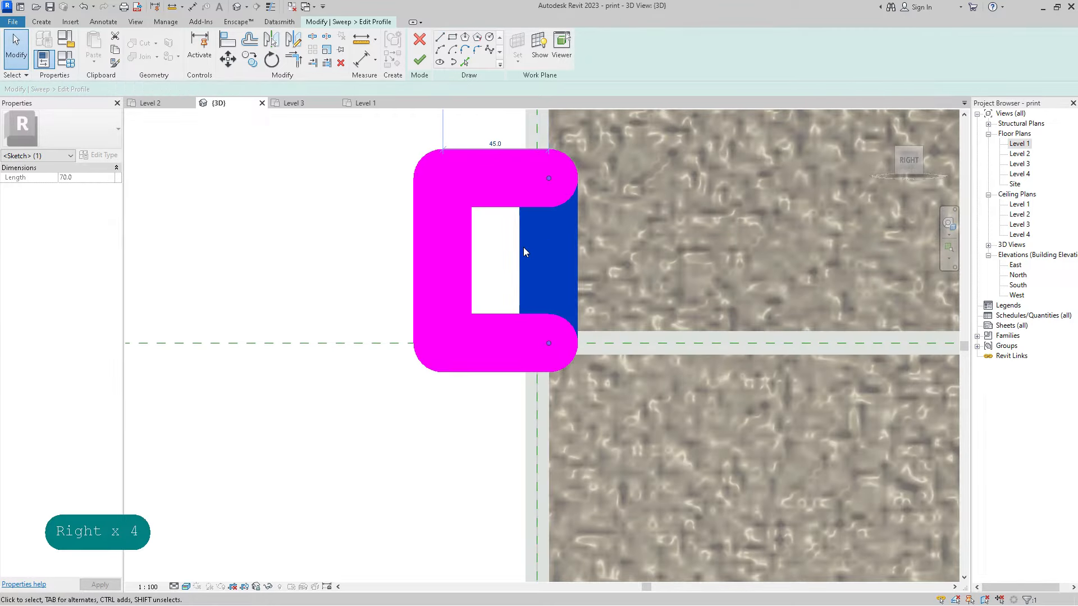
key("Right")
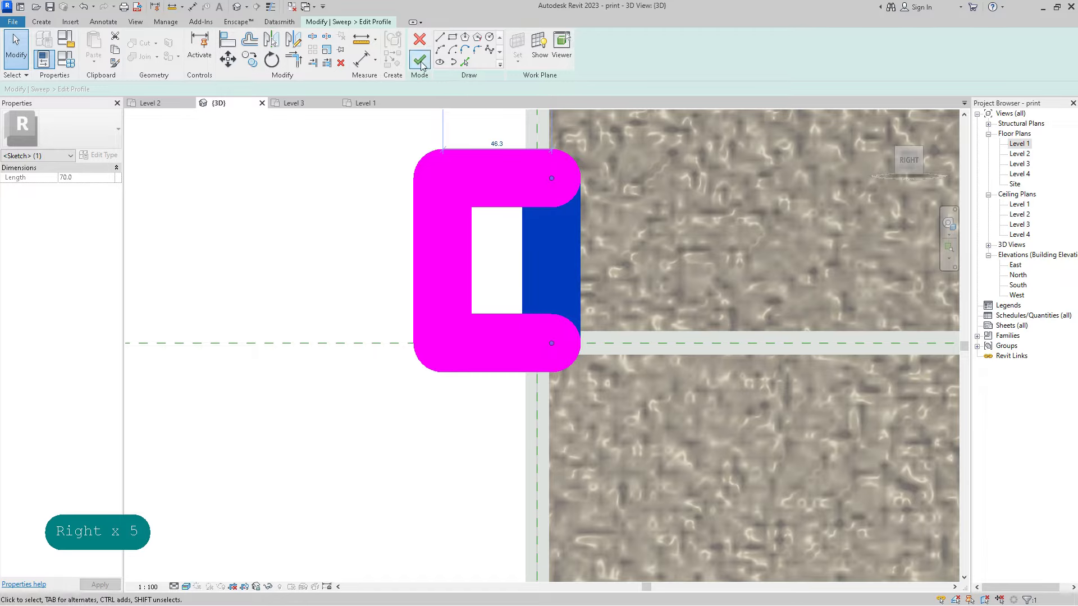
- Finish the profile sketch and complete the sweep around the balcony opening and side wall
left_click(420, 62)
scroll(353, 249, "down", 1)
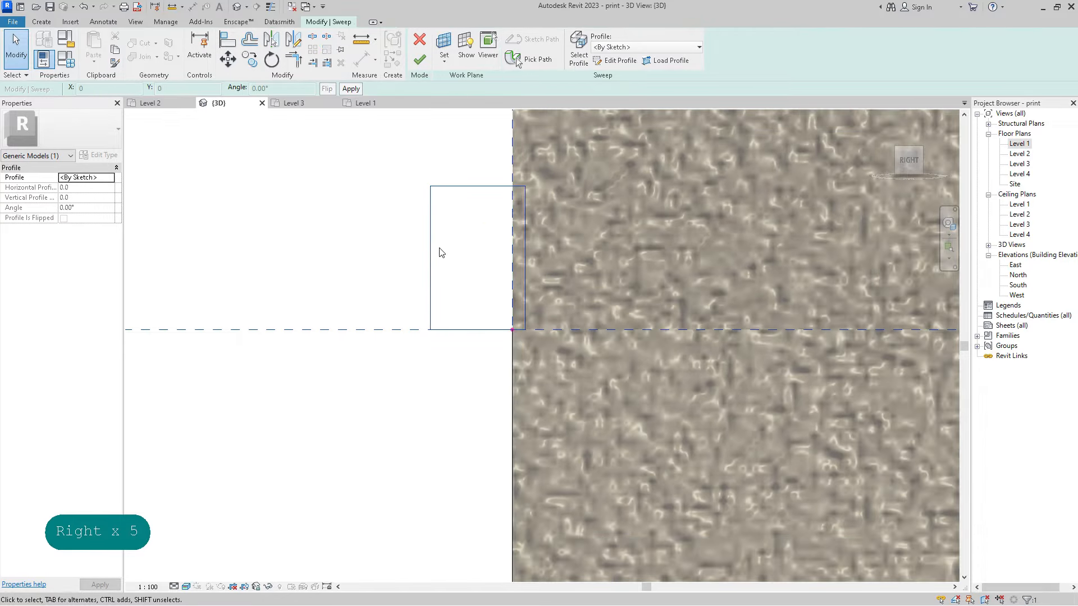
scroll(486, 287, "down", 2)
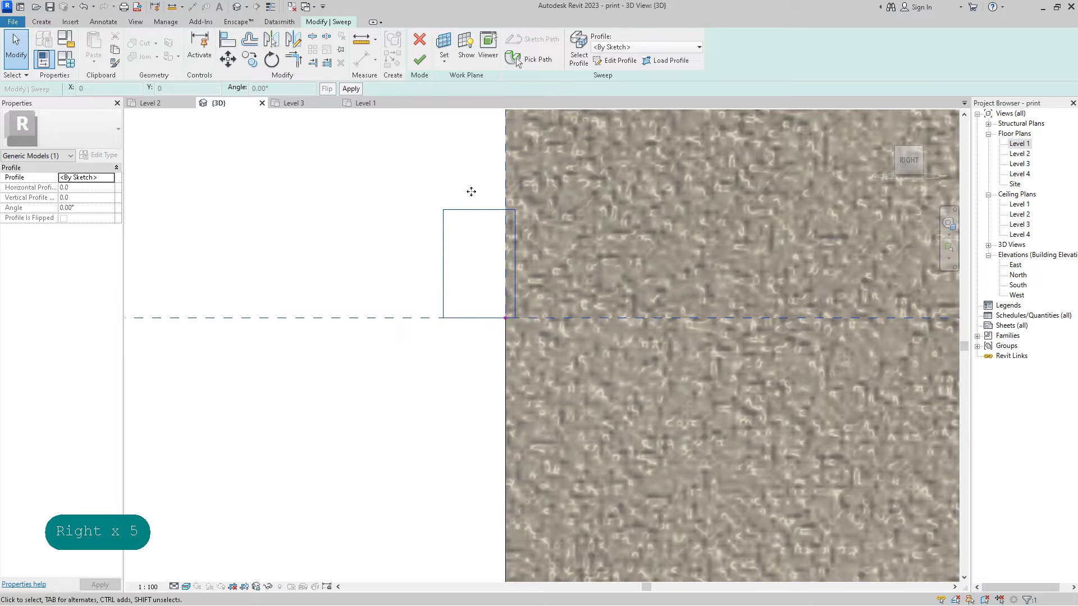
left_click(425, 71)
scroll(444, 236, "down", 3)
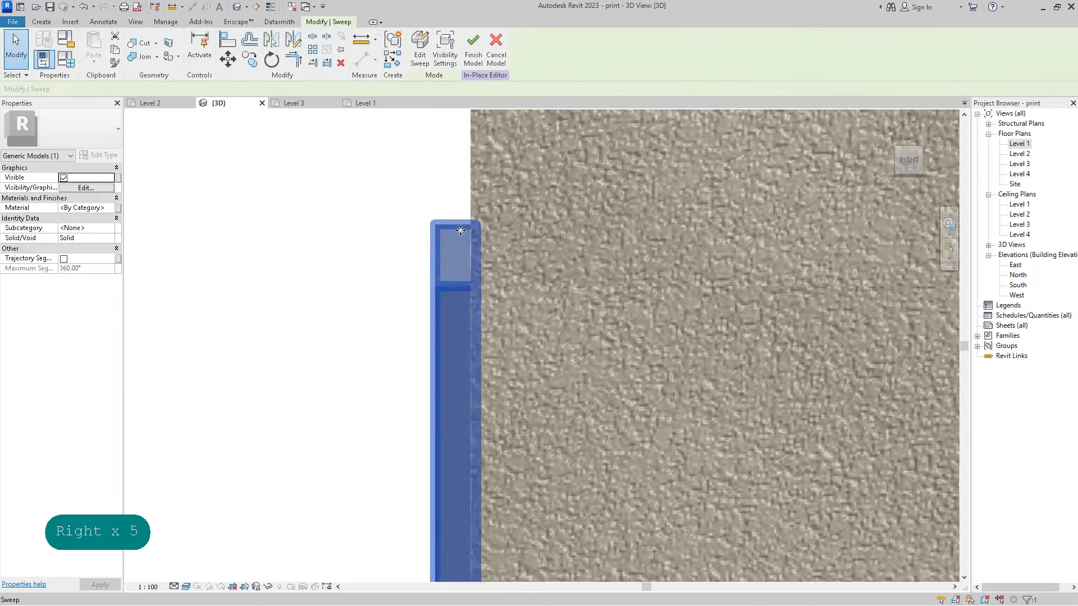
scroll(695, 178, "down", 4)
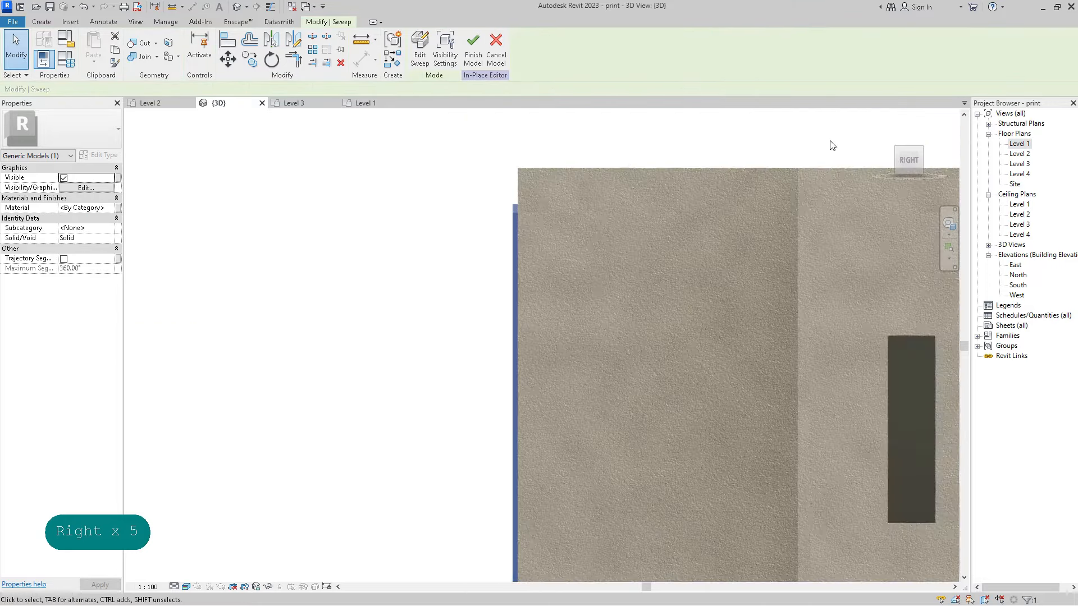
left_click_drag(911, 163, 164, 164)
scroll(466, 257, "down", 3)
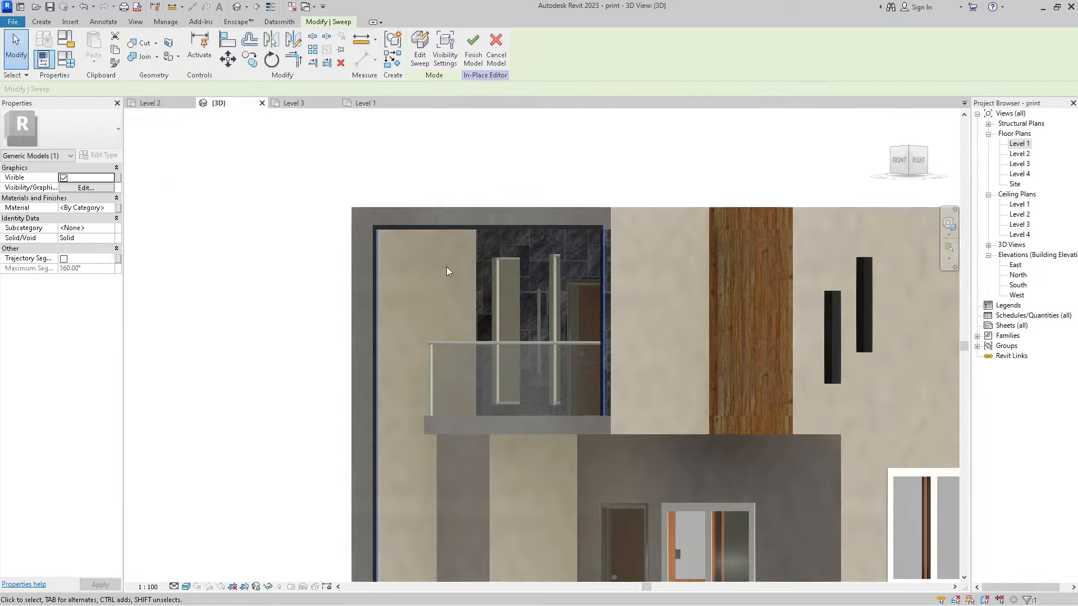
left_click(322, 303)
- Create a new material named "lighting strip" for the sweep around the balcony opening
scroll(383, 218, "up", 4)
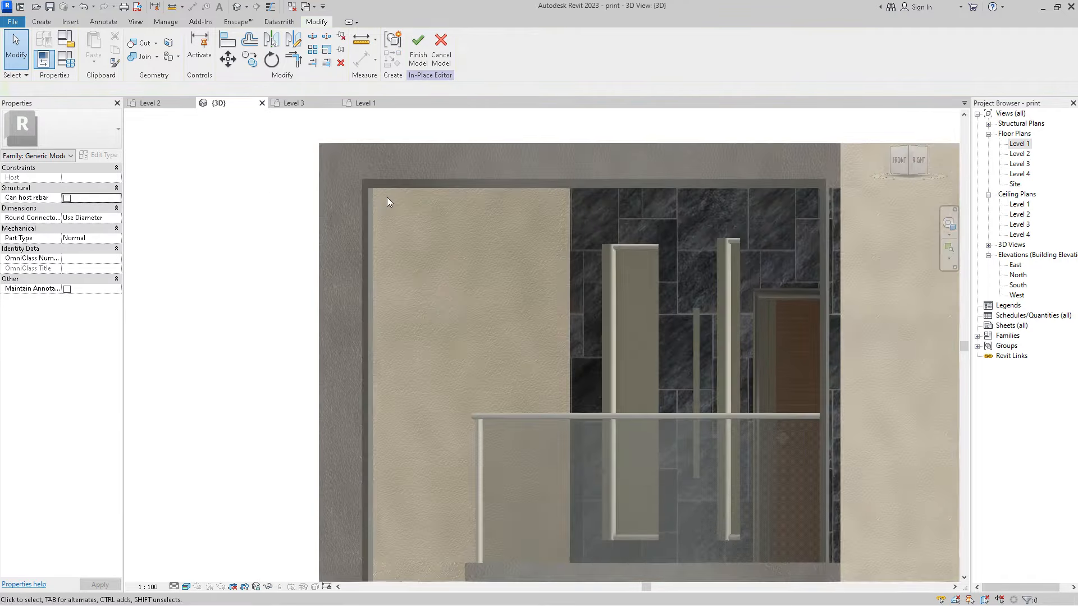
scroll(382, 193, "up", 5)
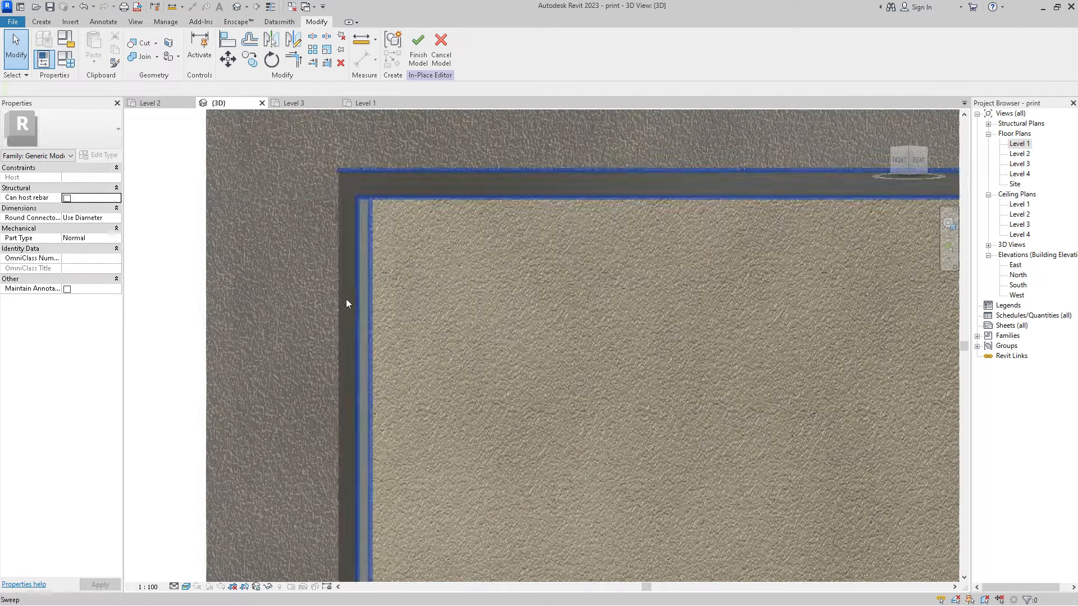
left_click(360, 220)
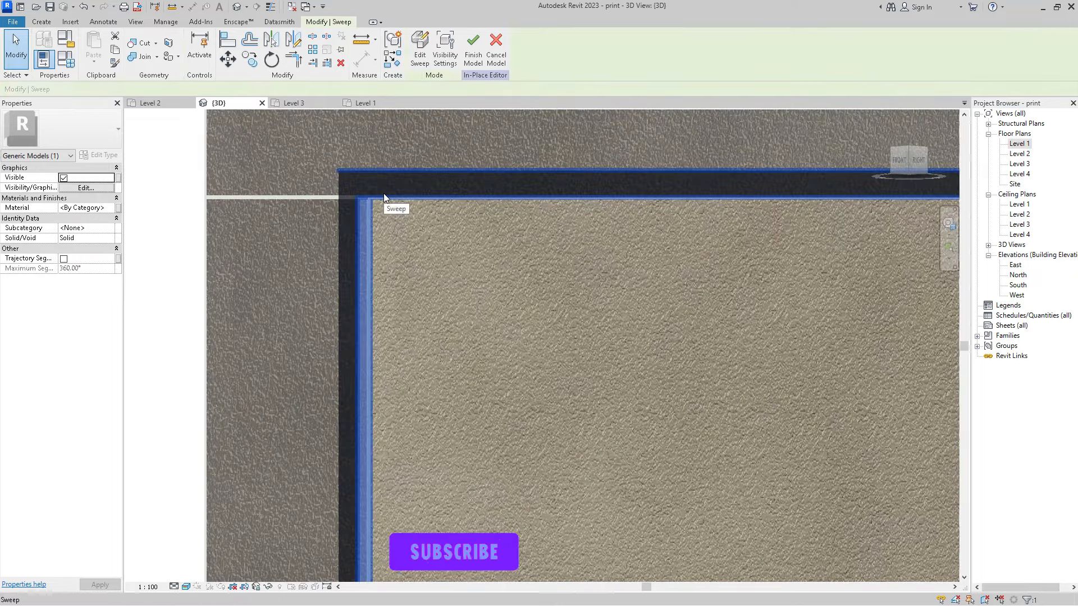
left_click(110, 208)
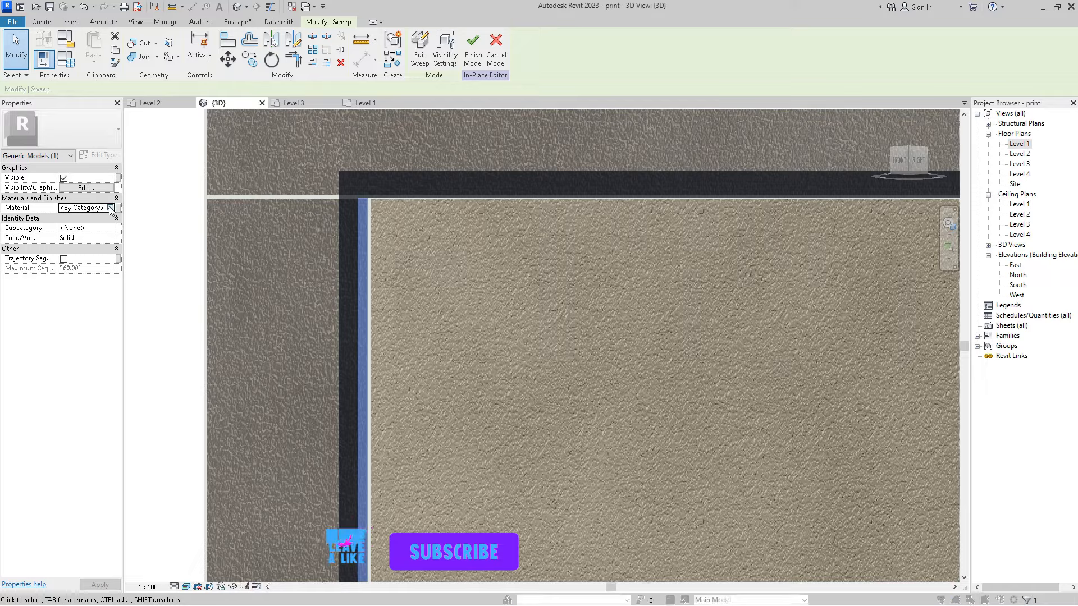
left_click(111, 208)
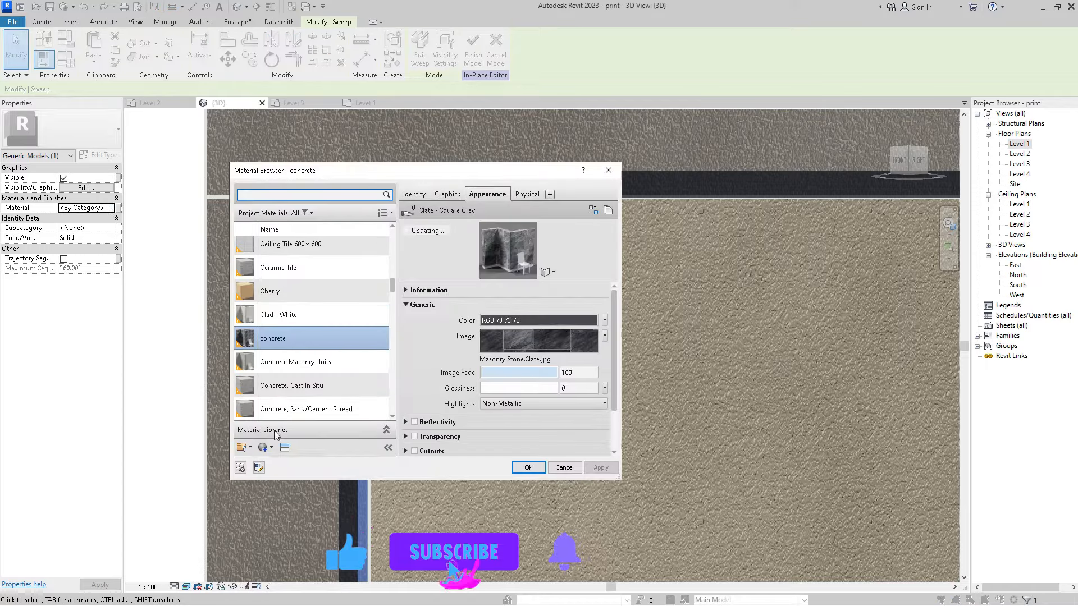
left_click(272, 447)
left_click(284, 460)
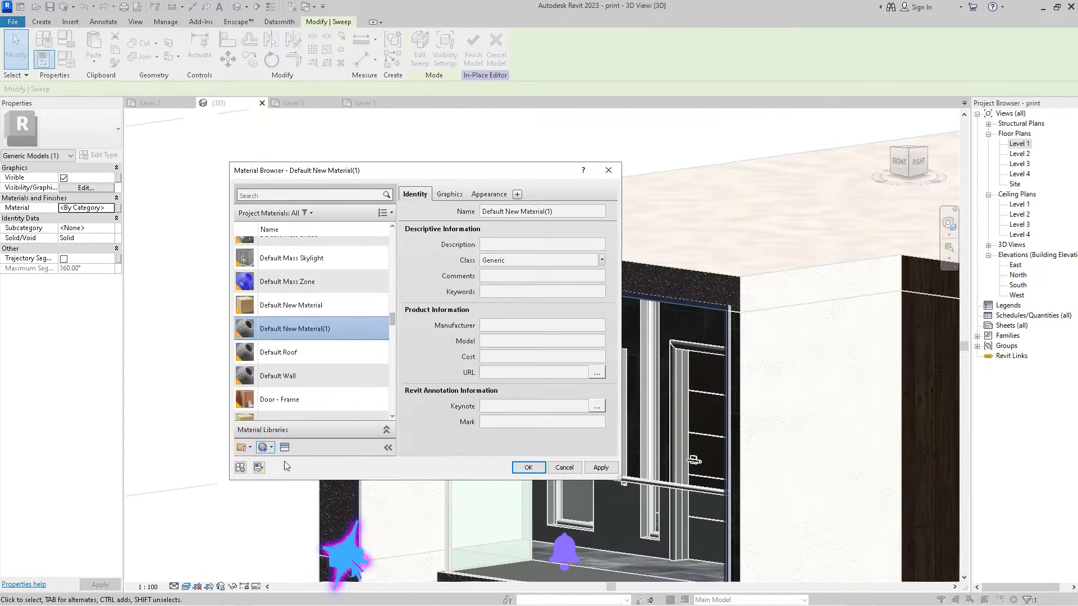
left_click(578, 211)
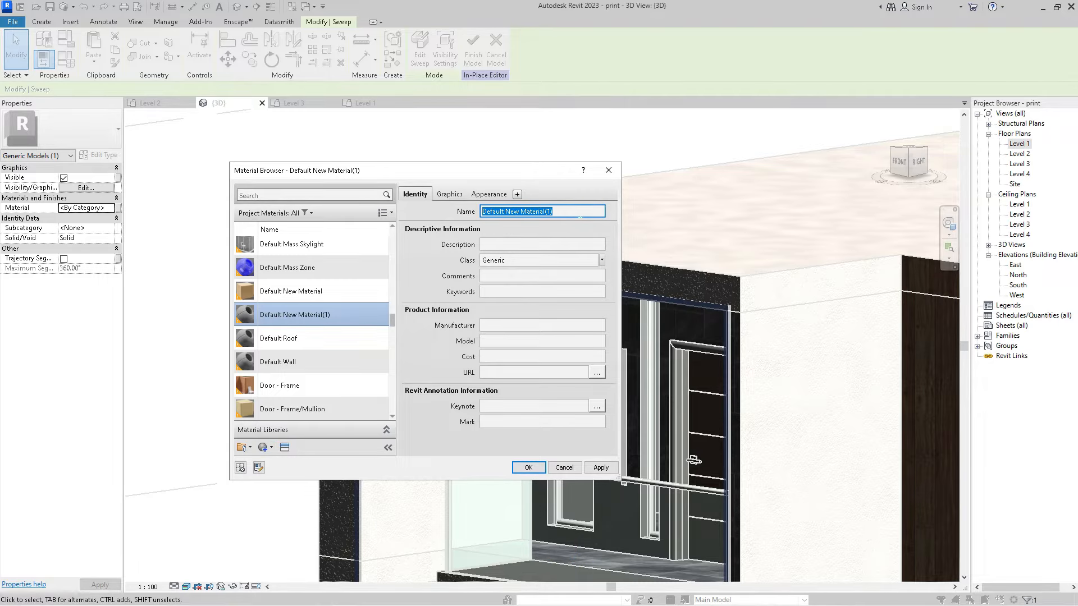
type("light")
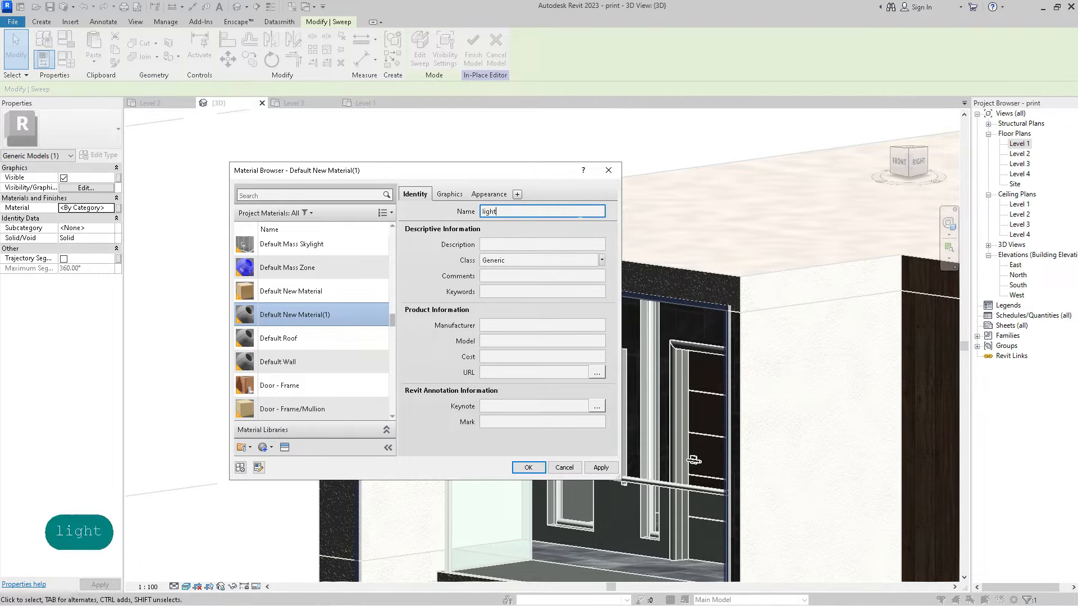
type("ing strip")
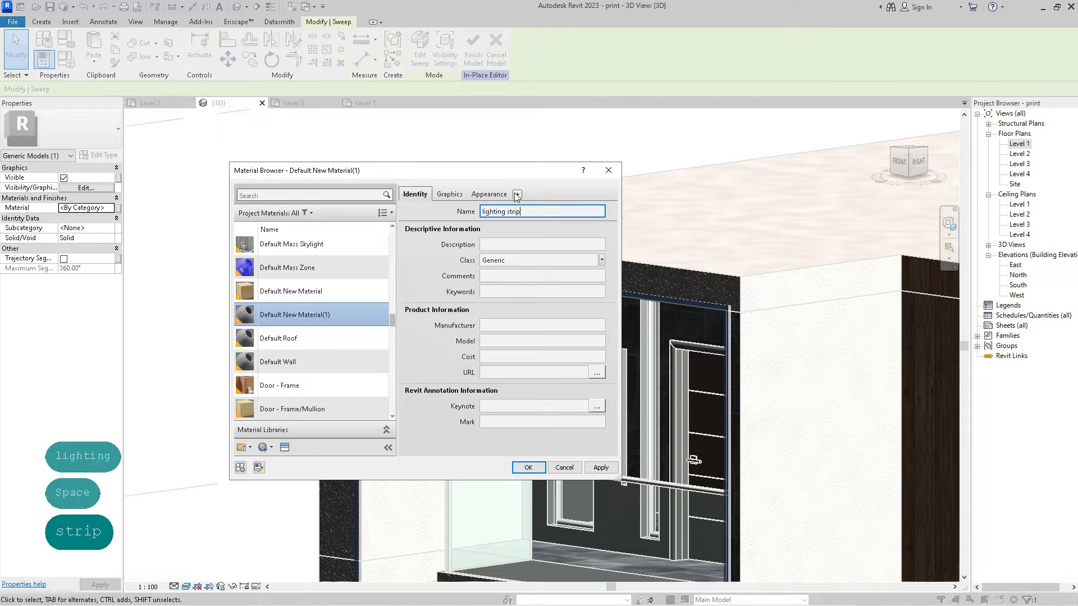
- Search the appearance assets for "bulb" and give the lighting strip material the A Type Bulb - Frosted - 800lm appearance
left_click(285, 447)
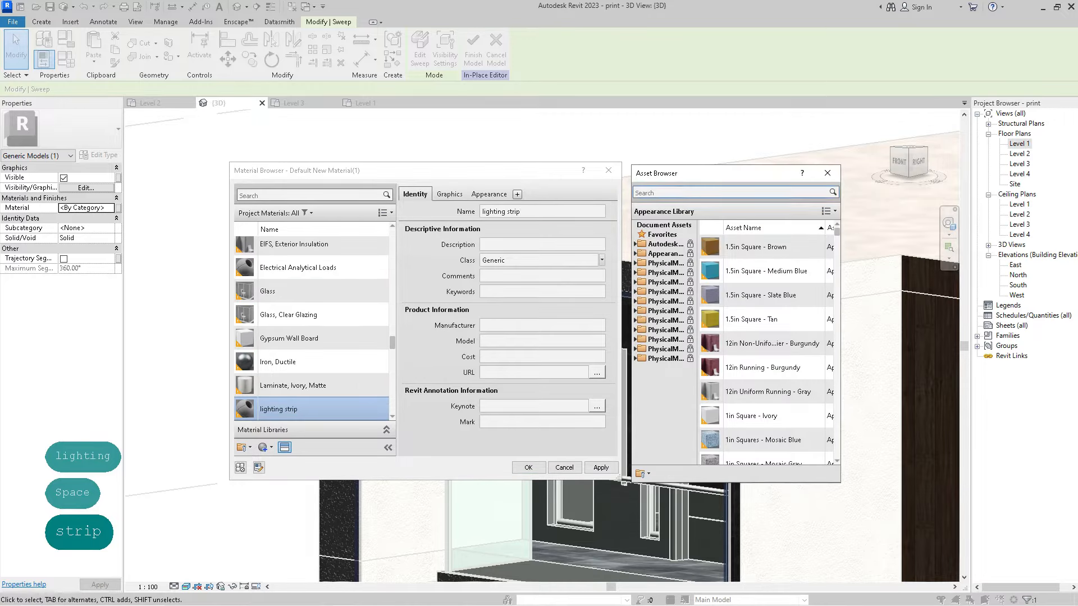
left_click(655, 192)
type("bu")
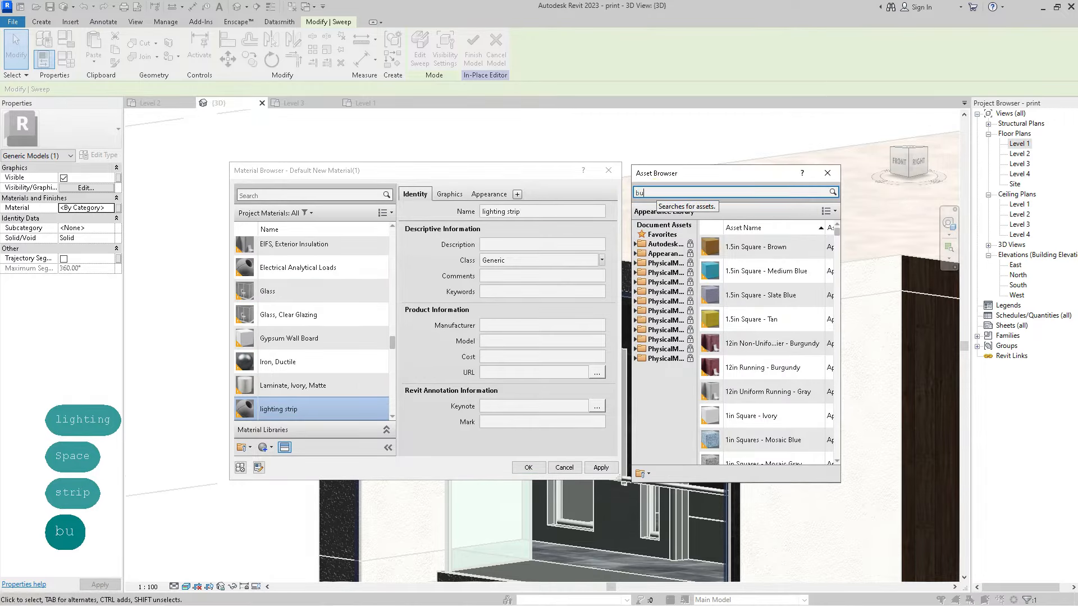
type("lb")
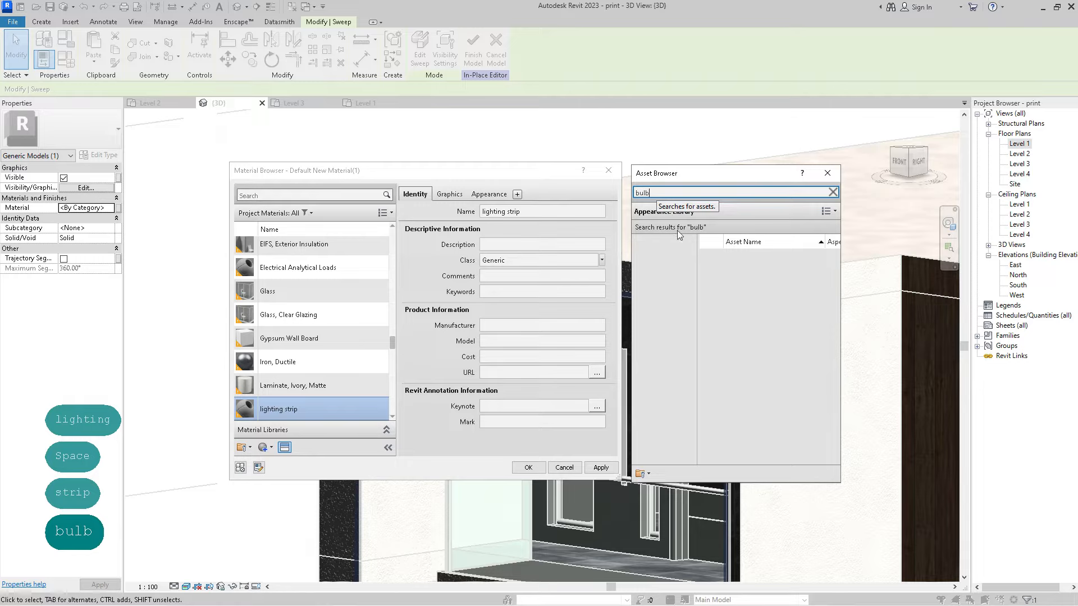
double_click(754, 286)
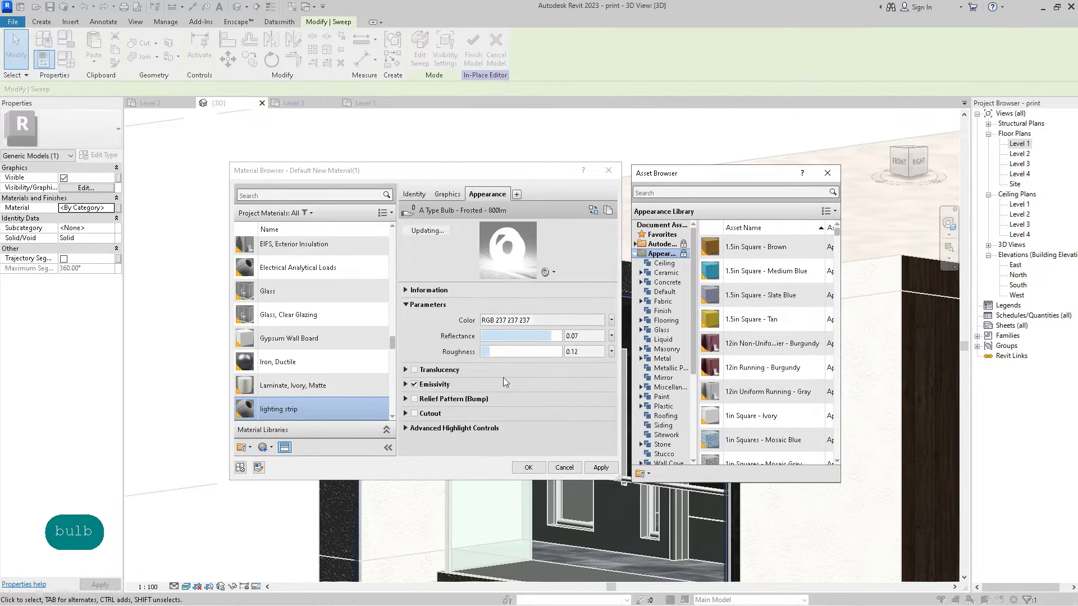
- Set the appearance colour to light yellow, RGB 255 255 128, and assign the lighting strip material to the sweep
left_click(557, 320)
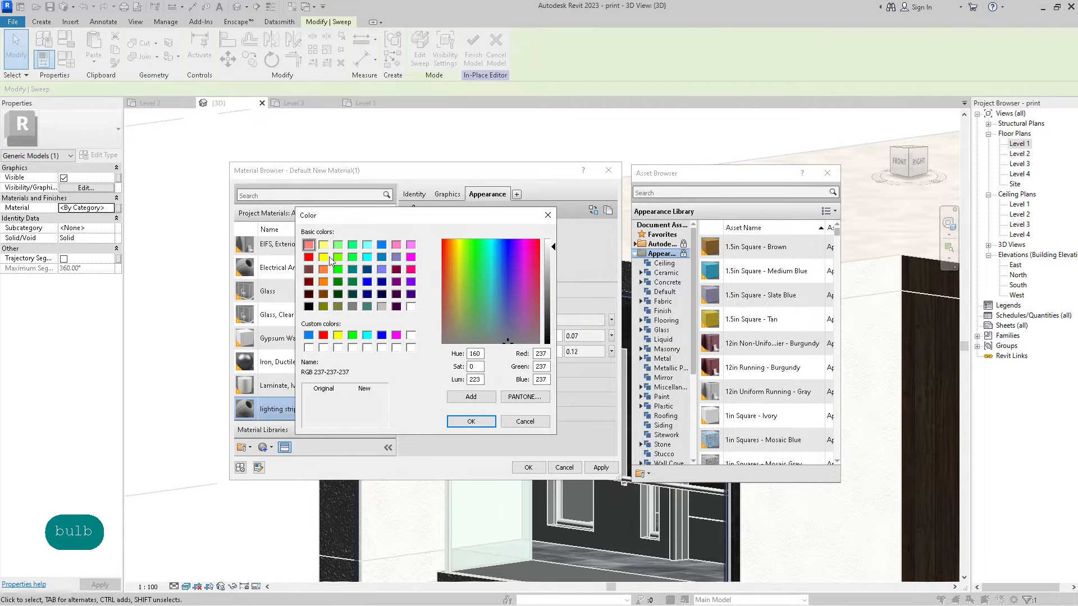
left_click(324, 246)
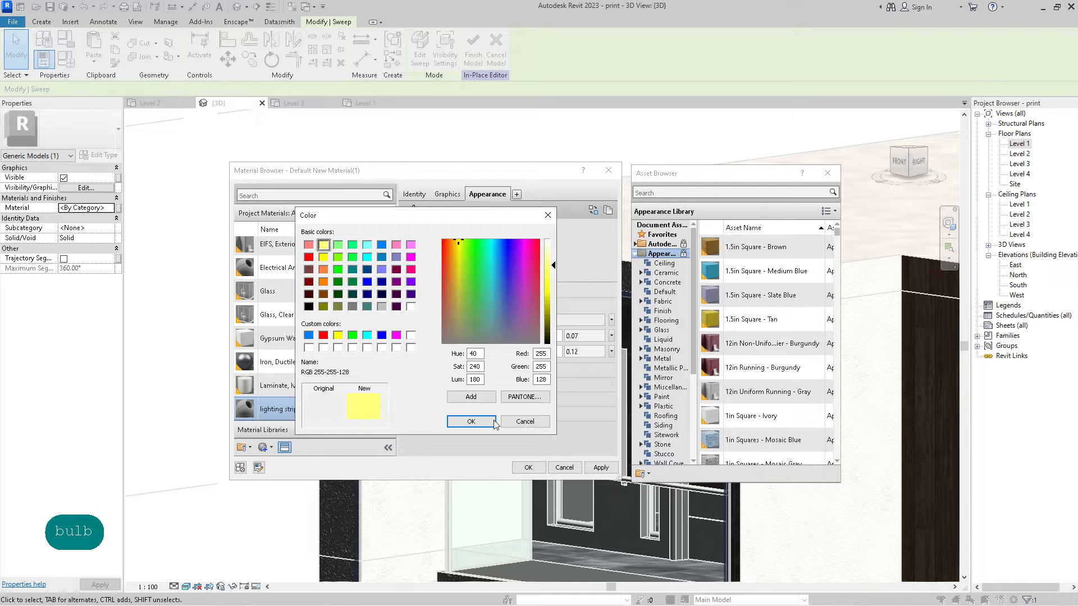
left_click(472, 422)
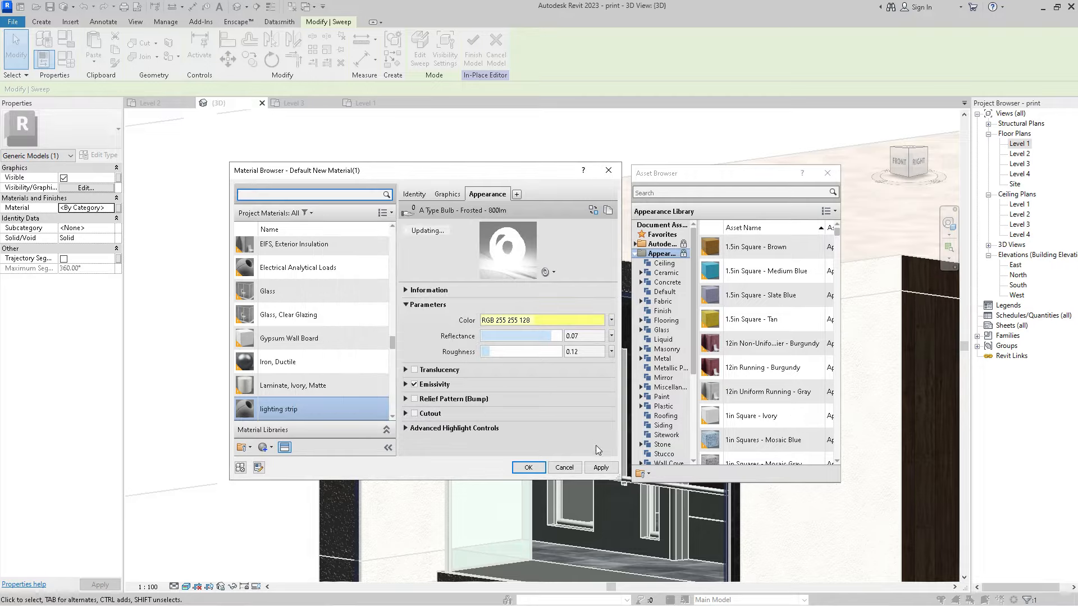
left_click(601, 468)
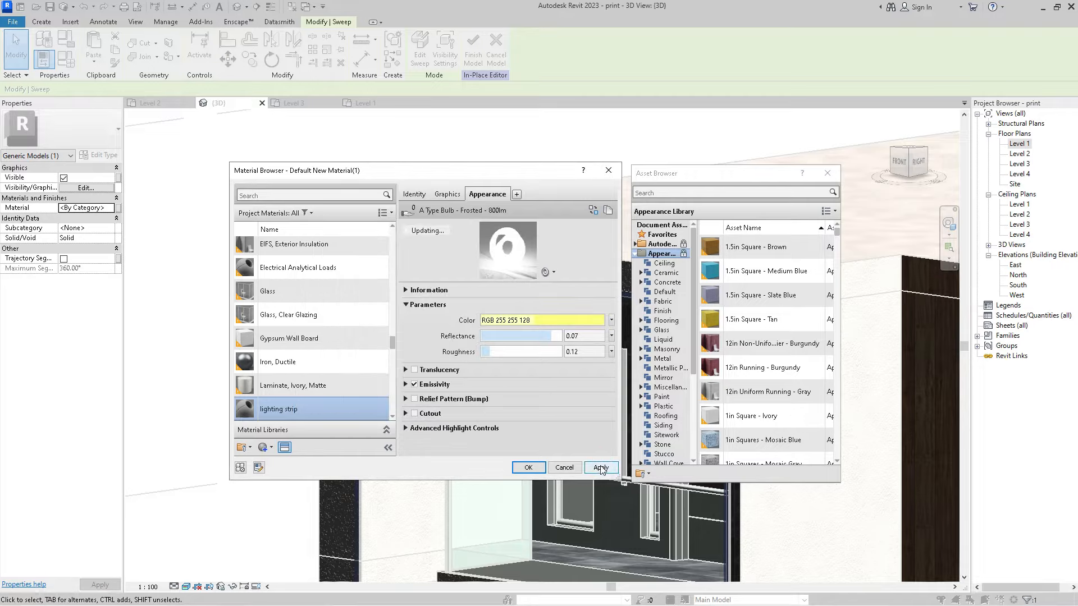
left_click(527, 467)
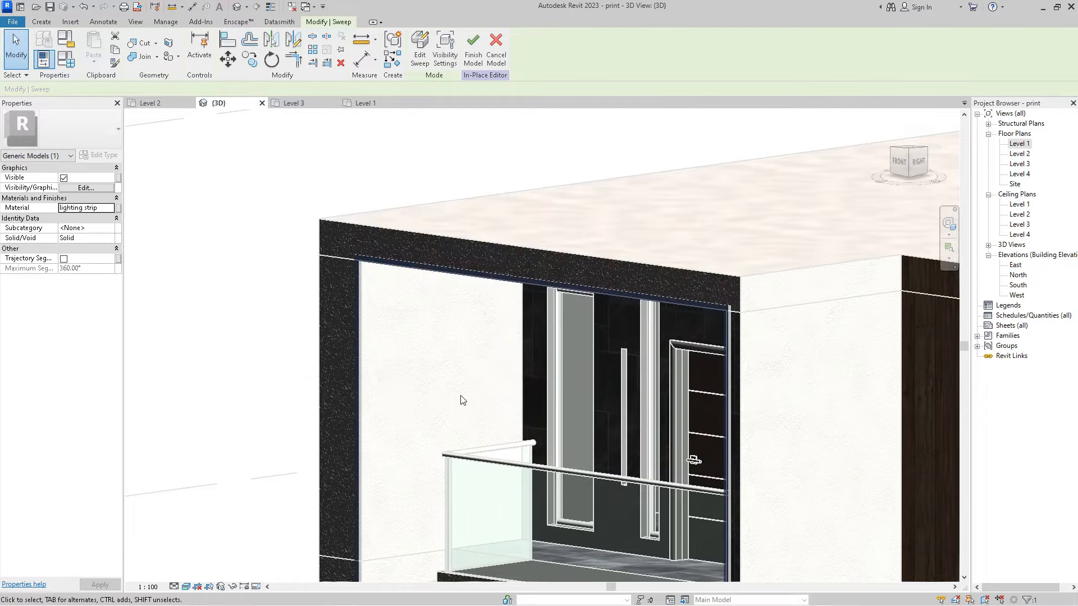
- Finish the in-place model of the balcony lighting strip
scroll(439, 373, "down", 5)
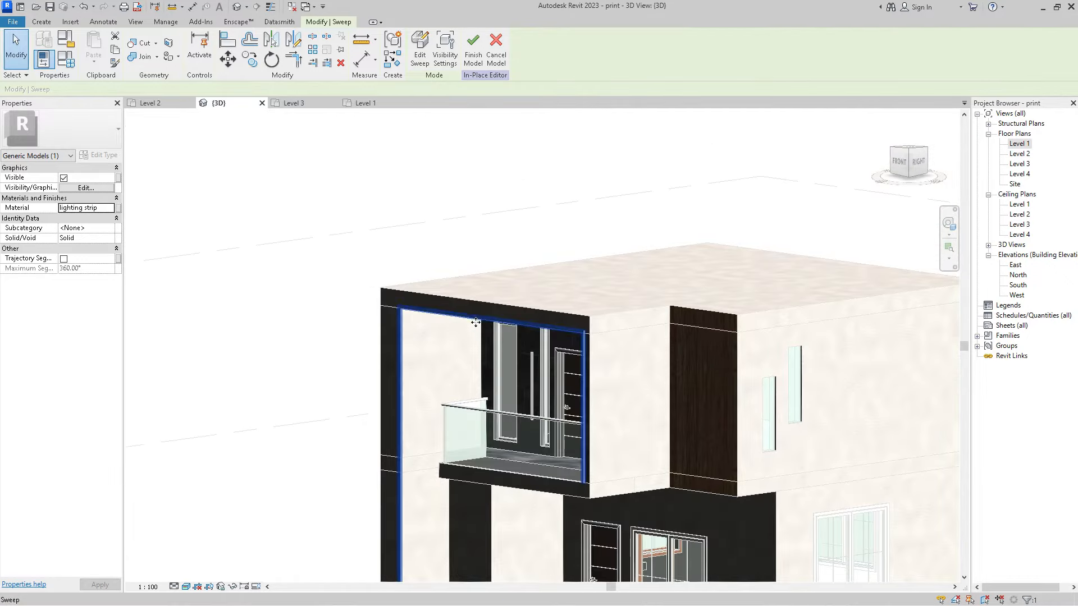
left_click(469, 60)
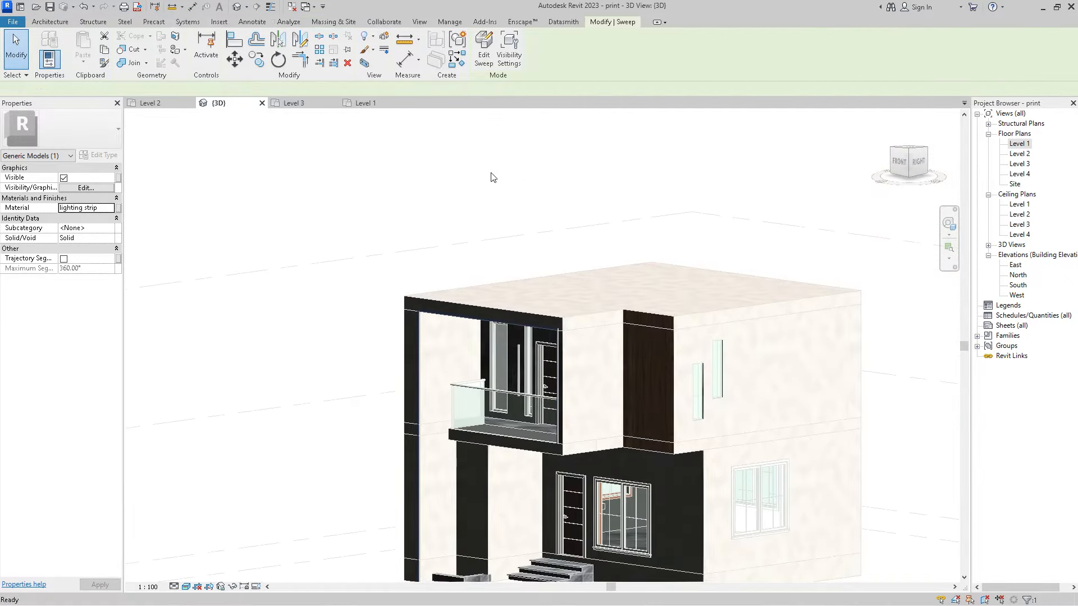
scroll(612, 224, "down", 3)
- Start the Paint tool on the front facade with the lighting strip material
left_click_drag(911, 178, 135, 187)
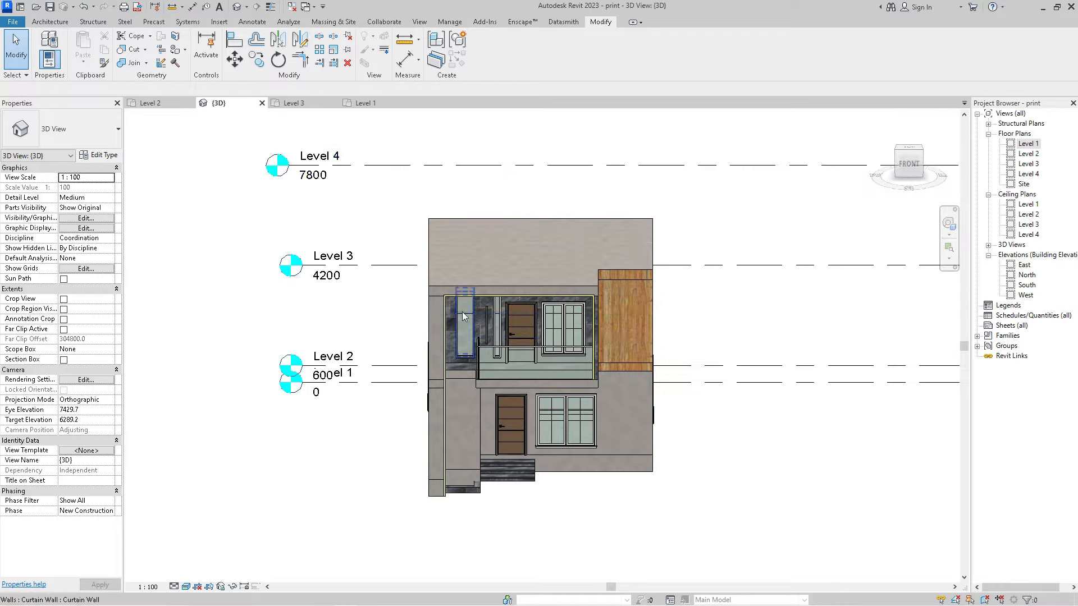
scroll(503, 318, "up", 5)
scroll(503, 317, "up", 3)
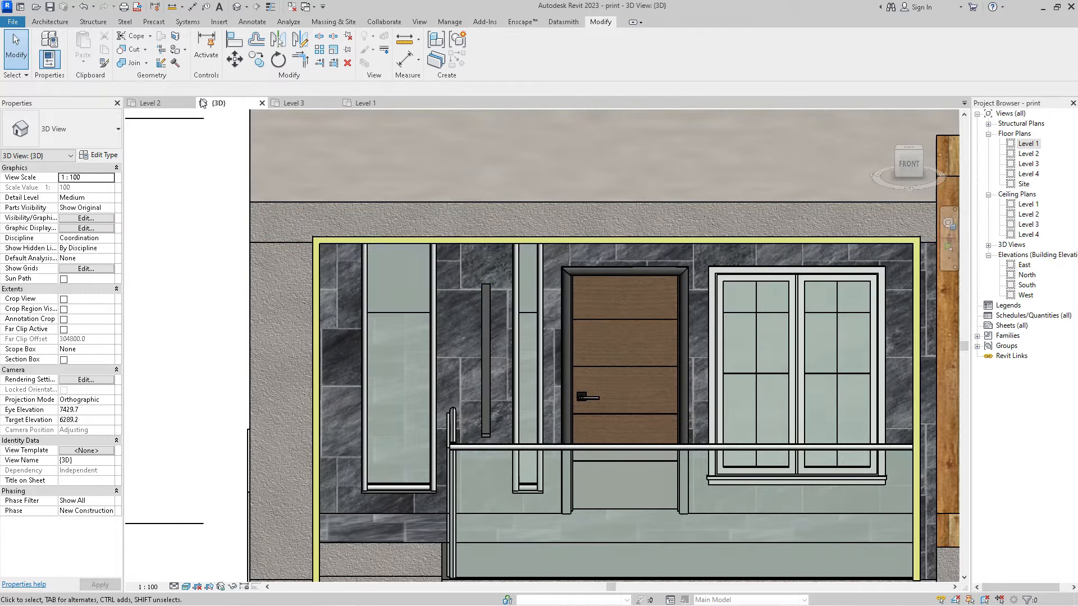
left_click(177, 52)
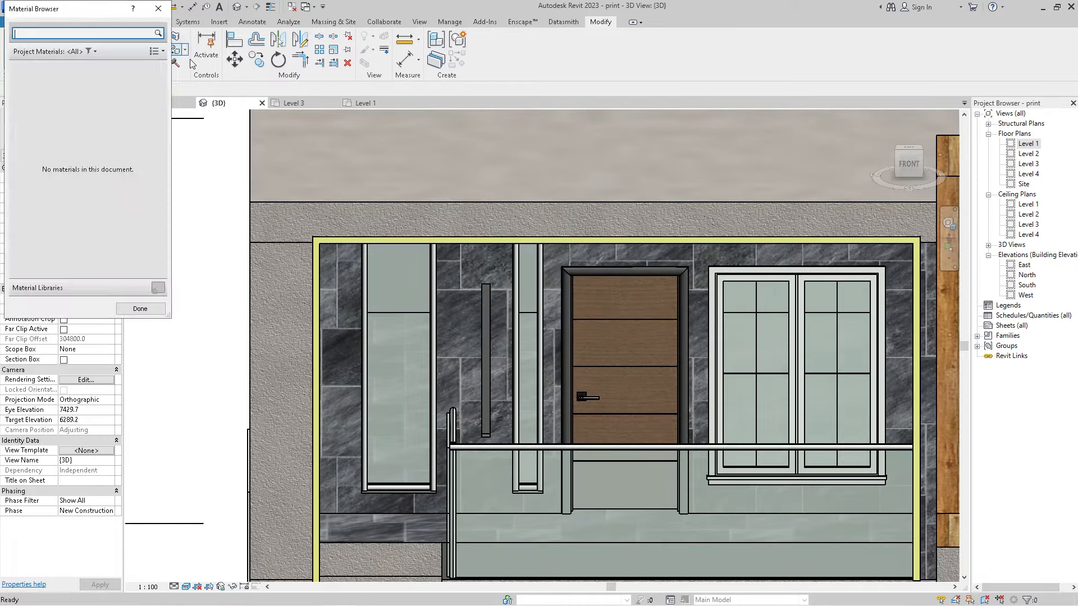
scroll(123, 225, "down", 15)
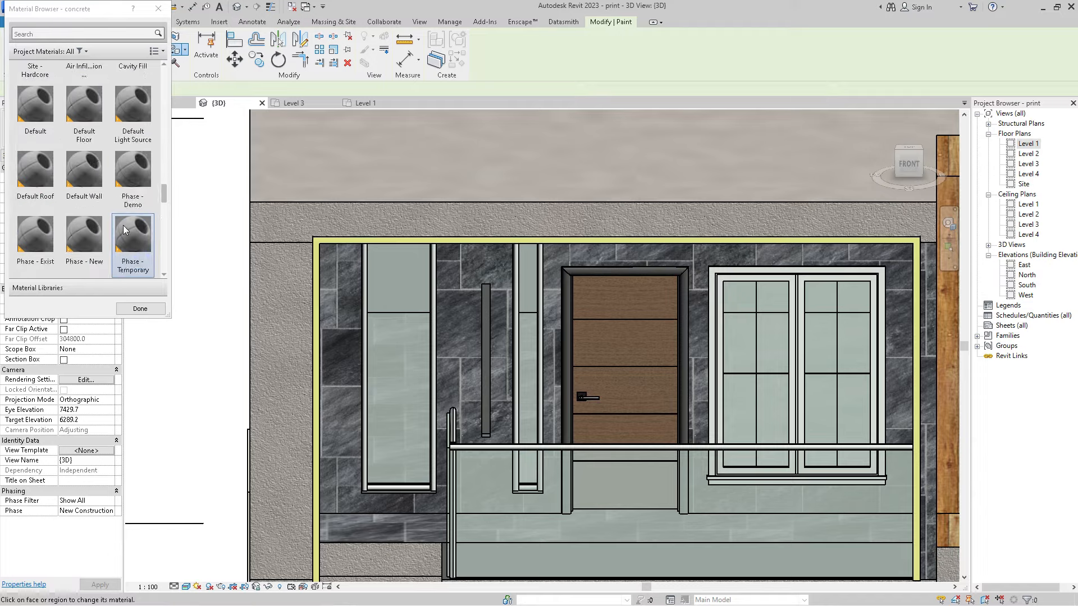
left_click(105, 238)
left_click(90, 232)
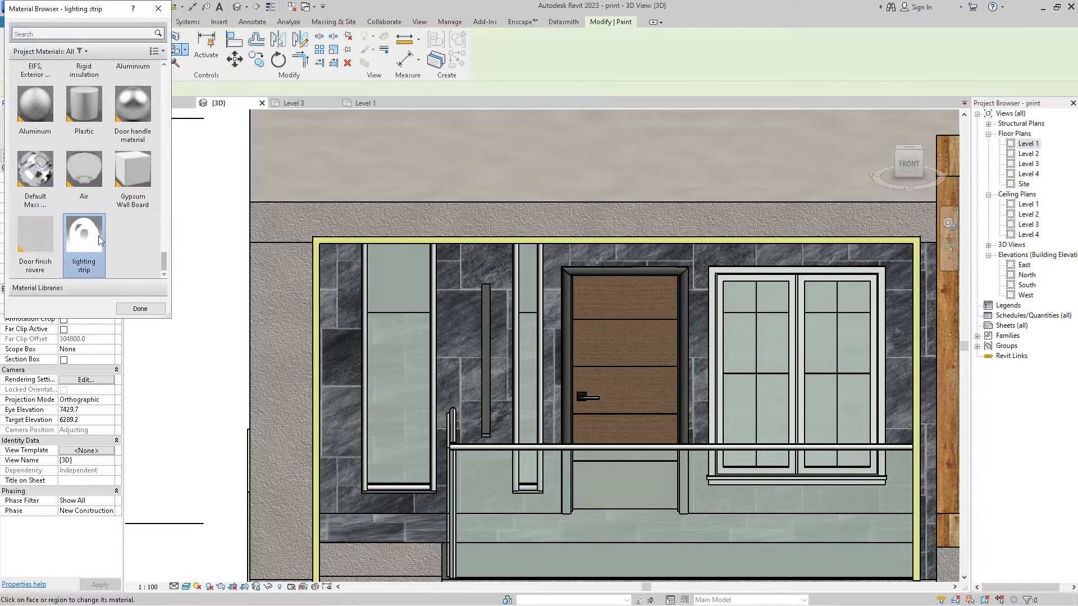
- Paint the long inner faces of the narrow vertical wall recess beside the balcony door with the lighting strip material
scroll(485, 316, "up", 5)
scroll(485, 316, "up", 3)
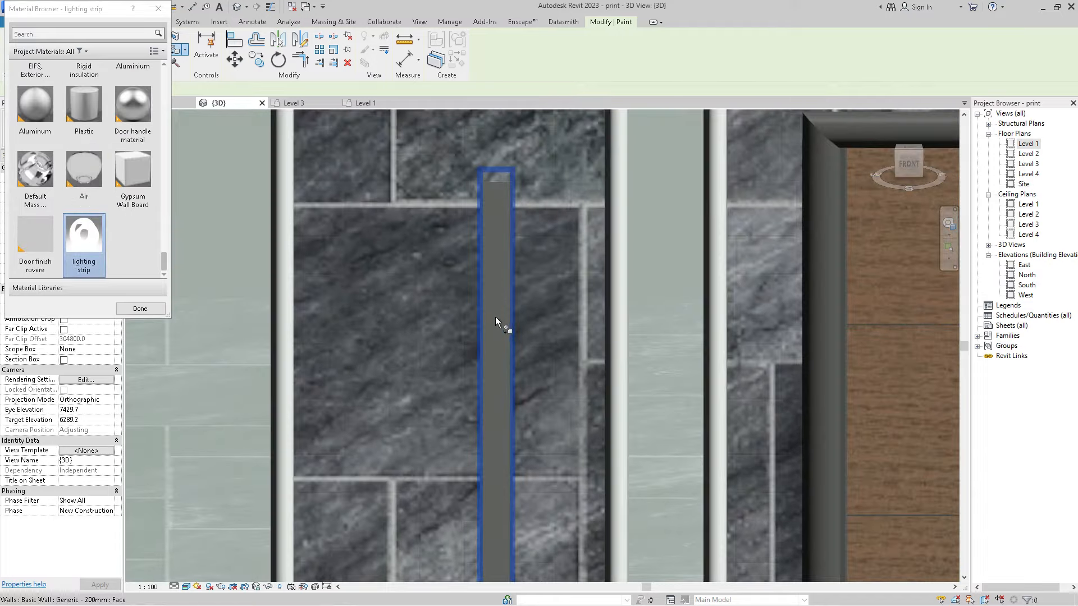
scroll(508, 327, "down", 6)
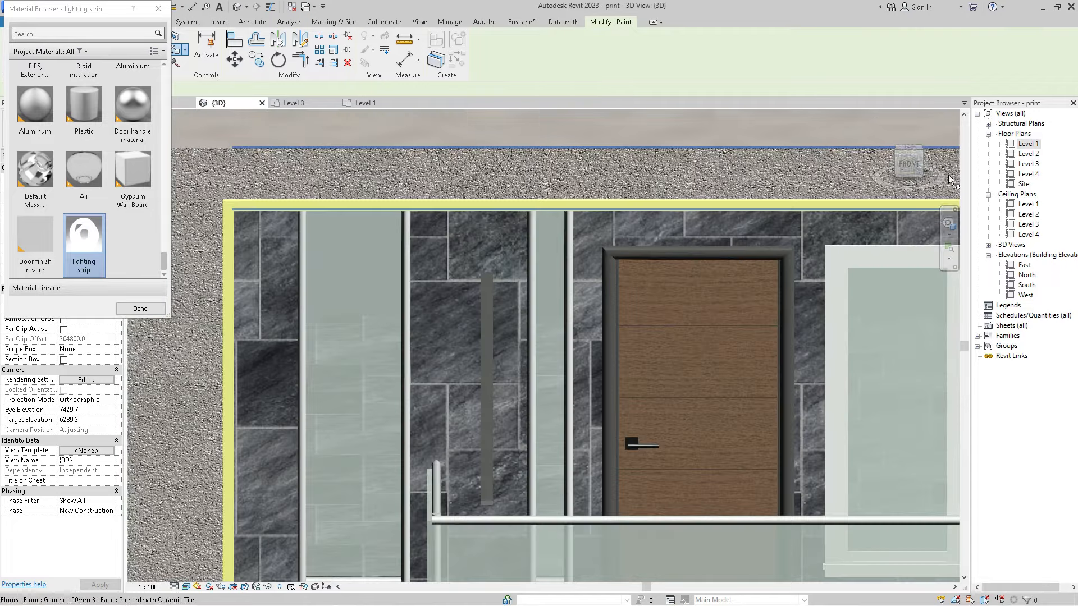
left_click_drag(911, 173, 860, 193)
scroll(586, 325, "up", 3)
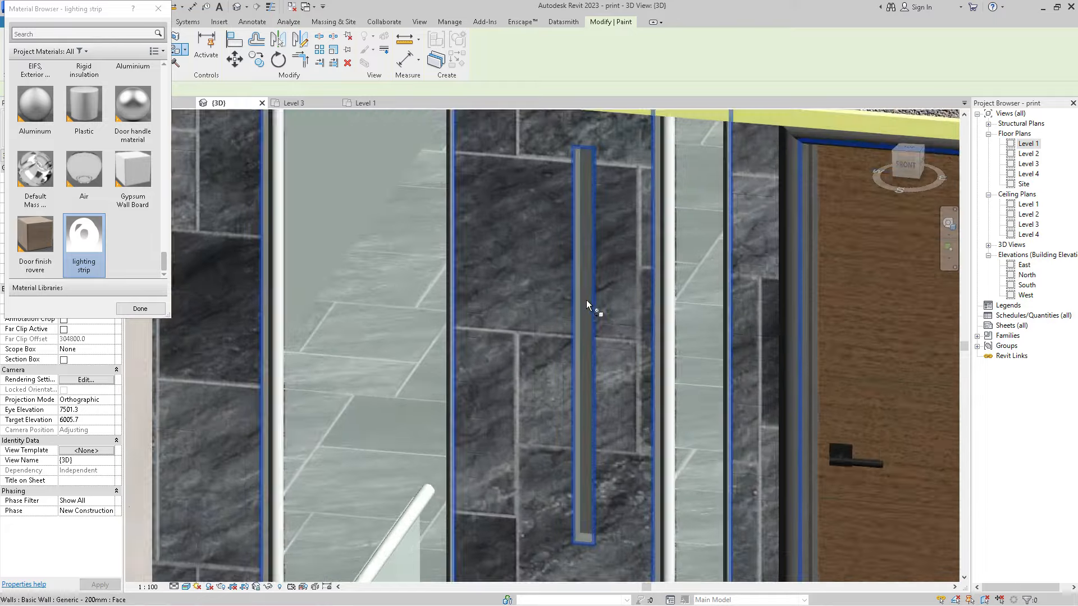
left_click(580, 278)
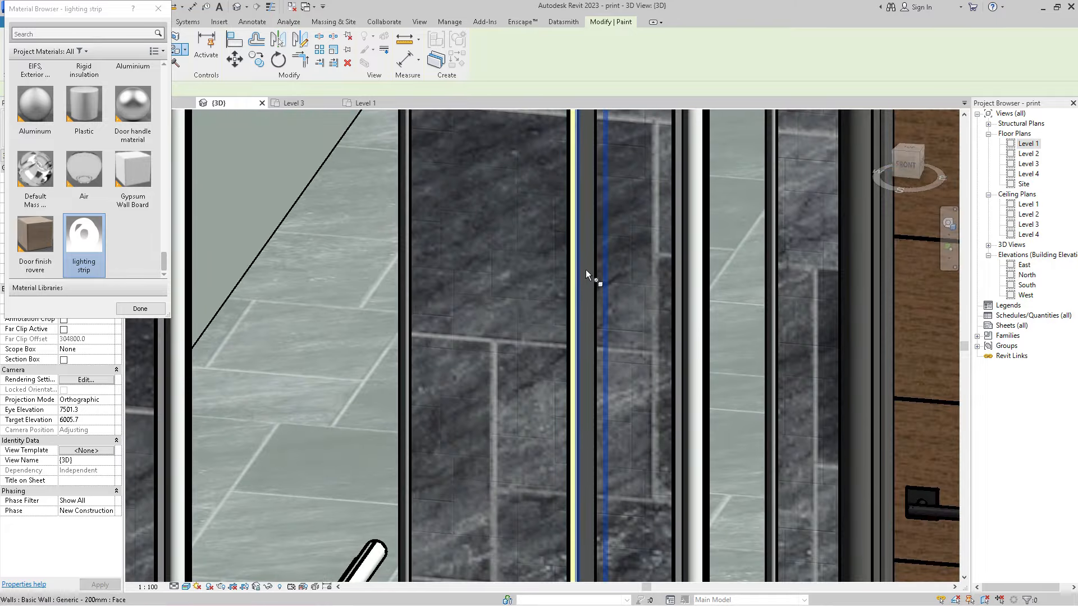
left_click(588, 275)
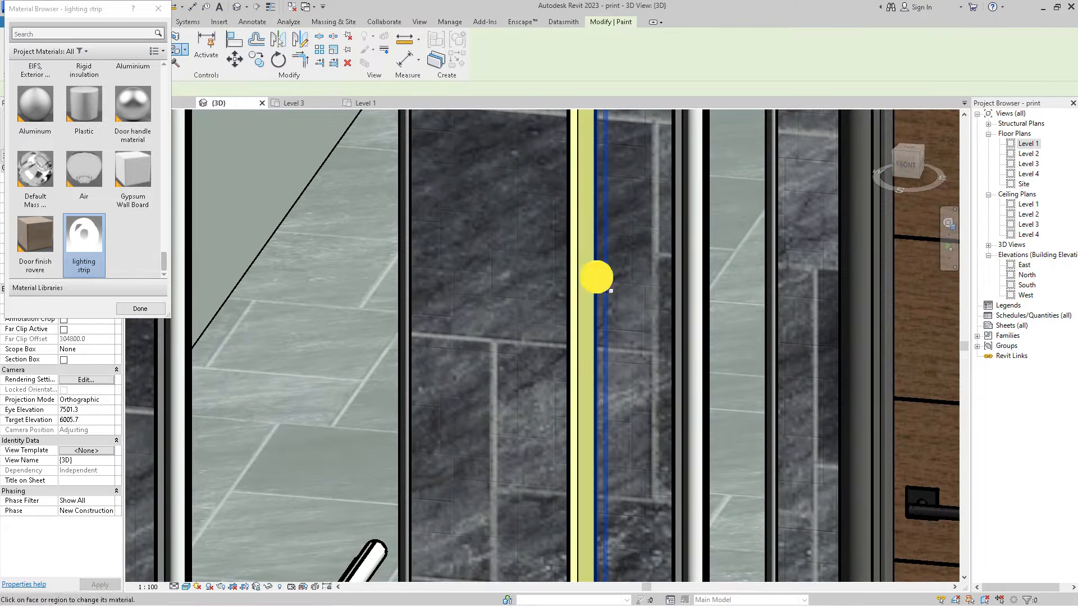
- Paint the short end faces of the vertical wall recess with the lighting strip material and end painting
scroll(584, 298, "down", 3)
scroll(570, 471, "up", 2)
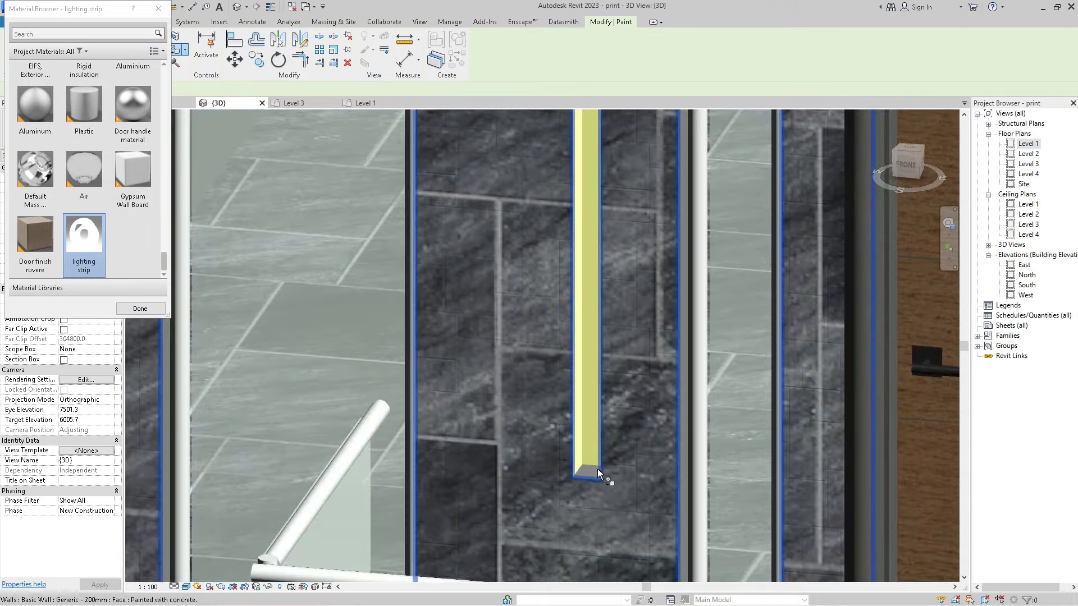
scroll(591, 471, "down", 2)
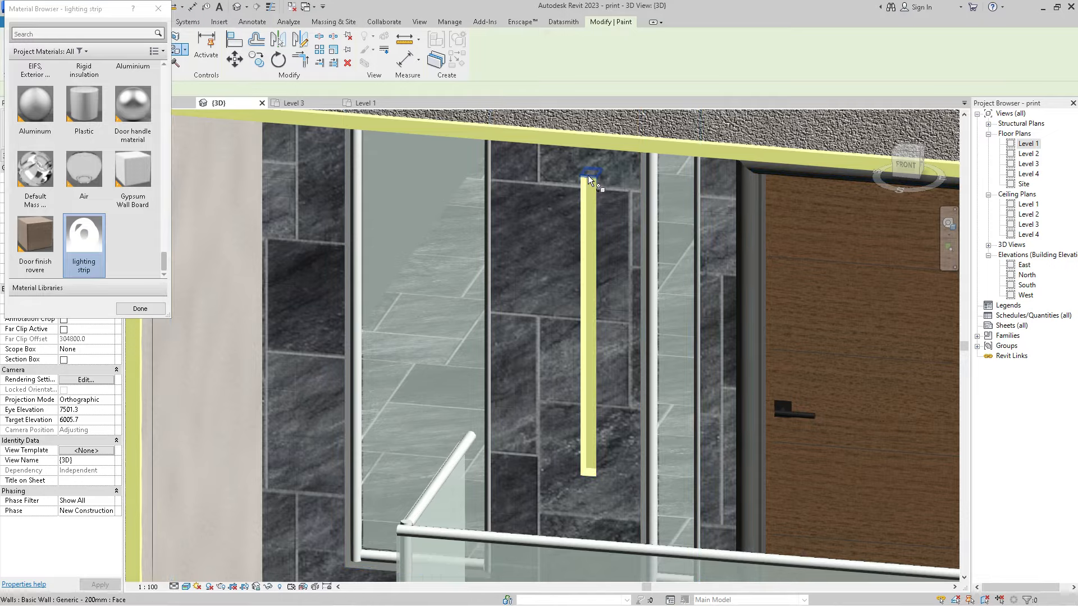
scroll(588, 176, "down", 1)
scroll(568, 215, "down", 4)
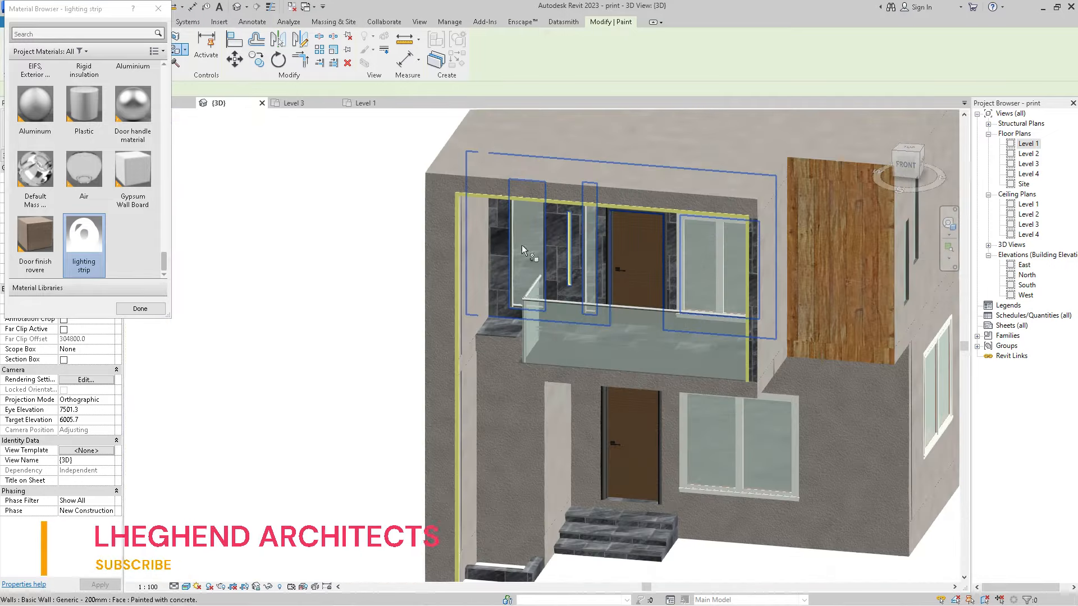
key("Escape")
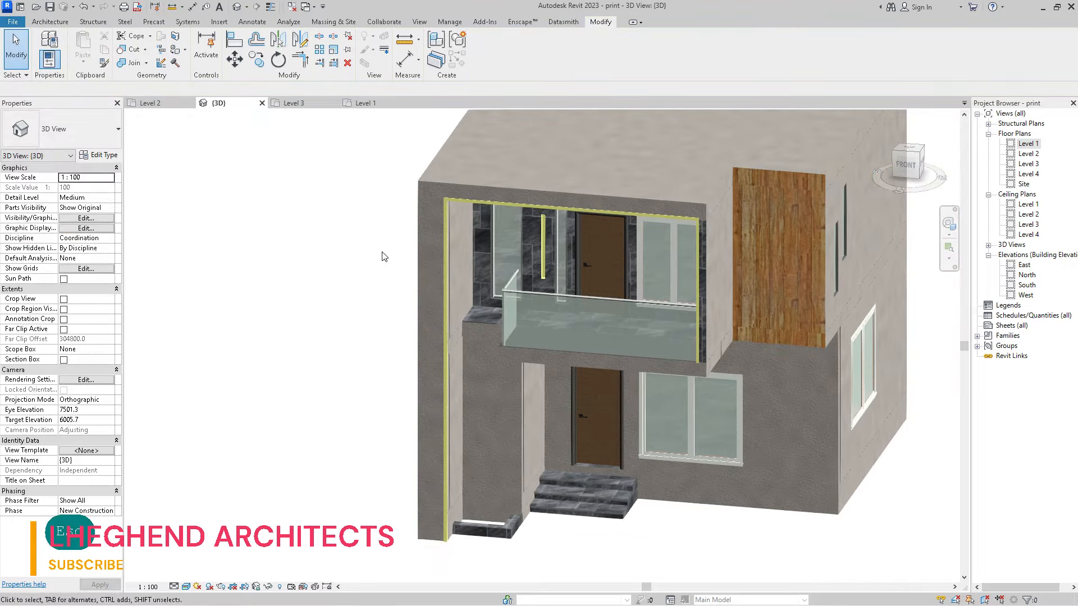
- Open the in-place model of the front entrance steps for editing
scroll(620, 508, "up", 2)
left_click(621, 508)
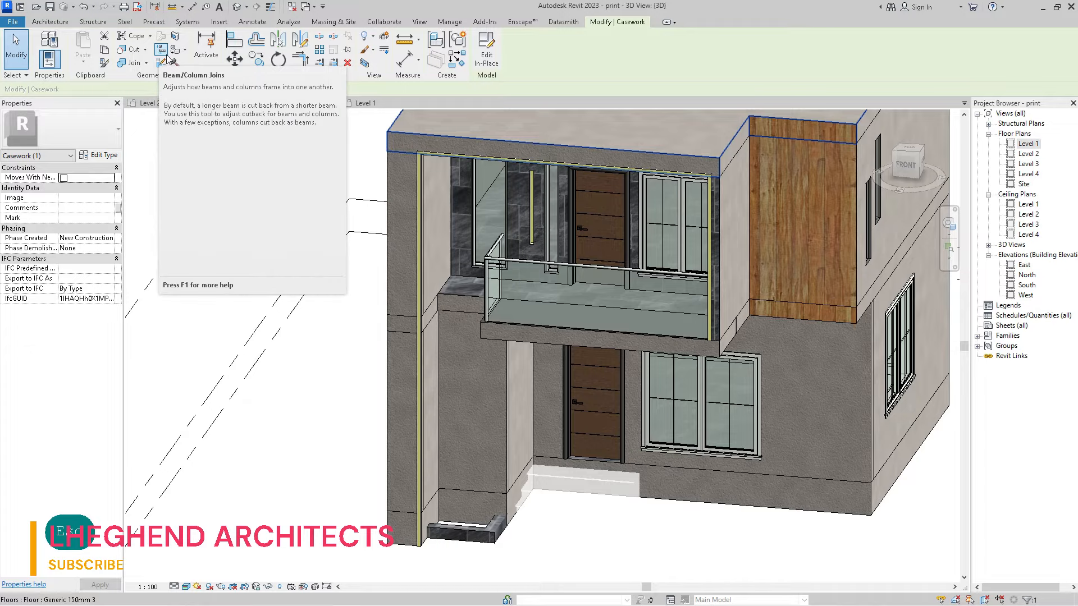
left_click(486, 56)
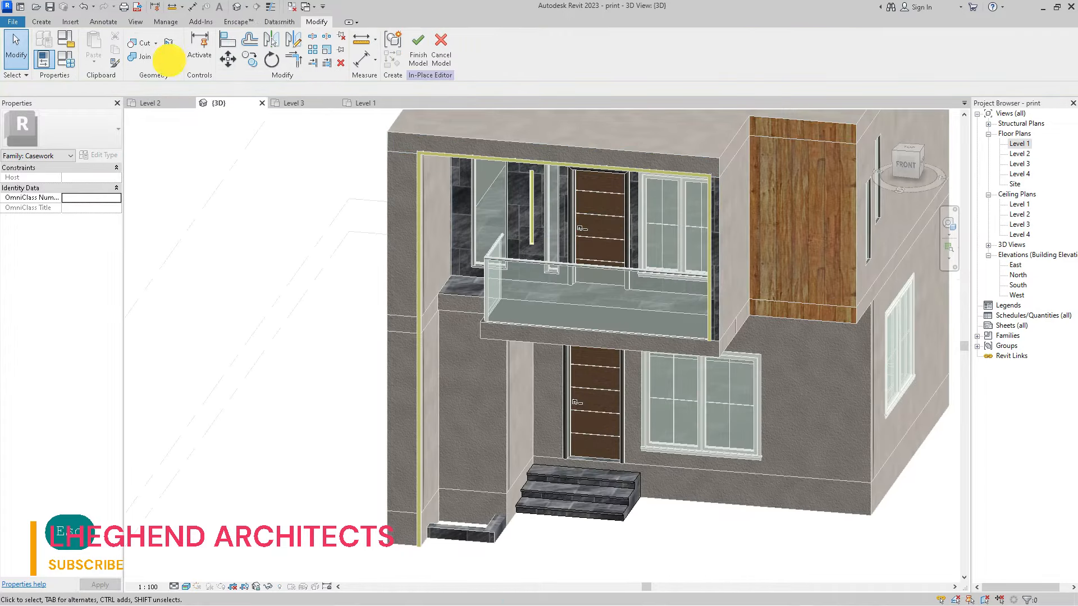
left_click(168, 56)
scroll(628, 443, "up", 6)
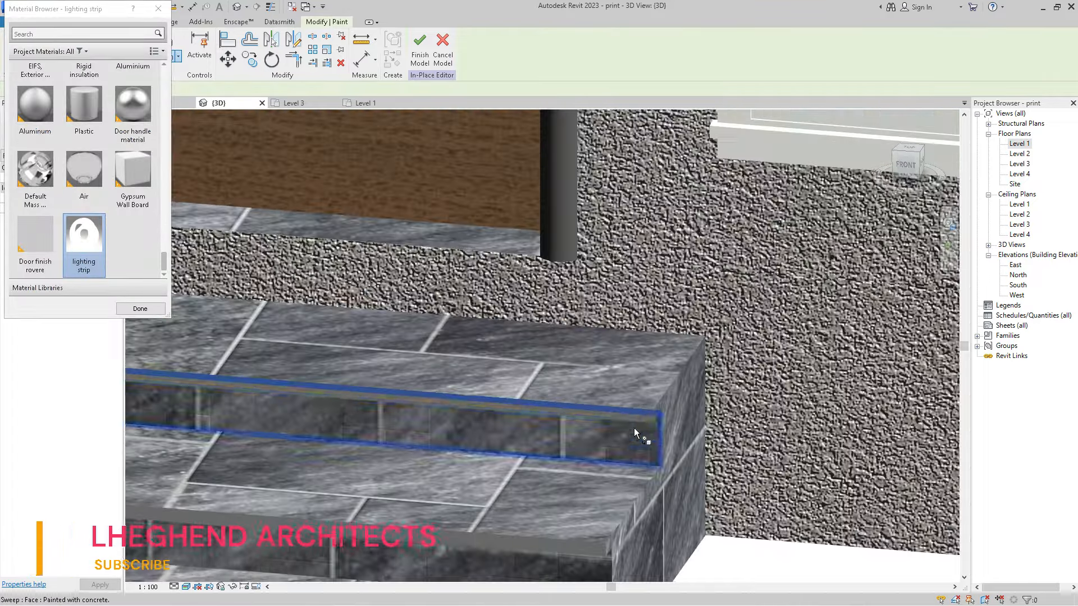
left_click(635, 414)
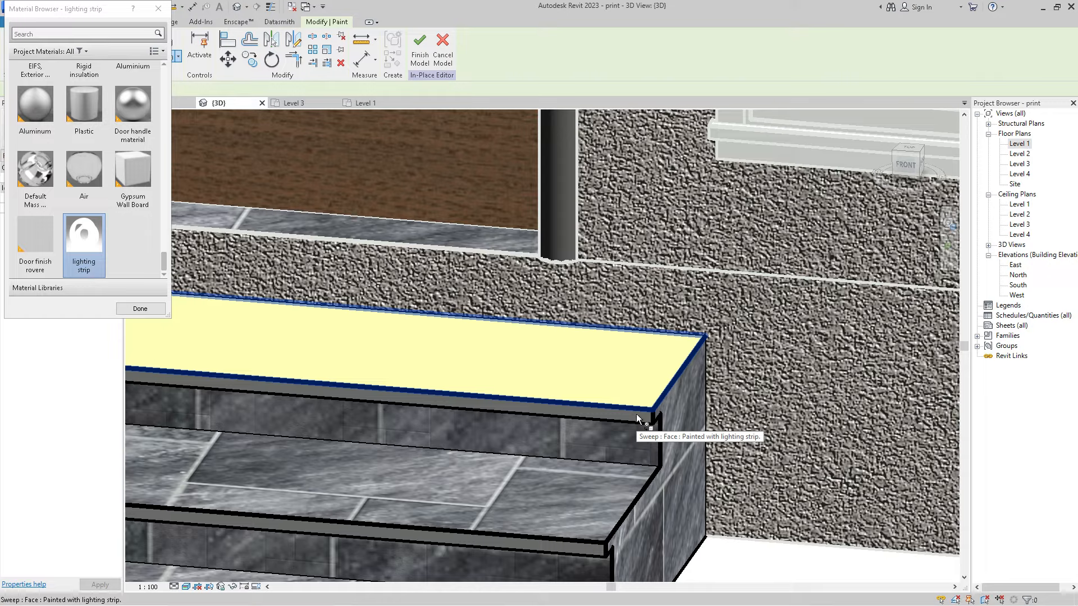
key("ctrl+z")
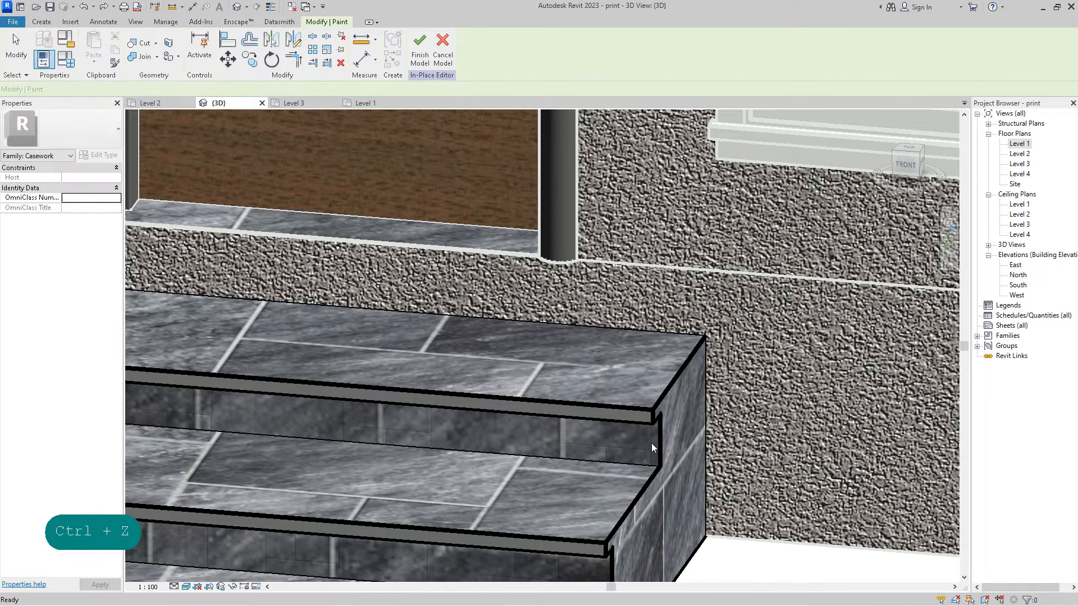
- Paint the thin front nosing faces of the upper and middle entrance steps with the lighting strip material
left_click(169, 58)
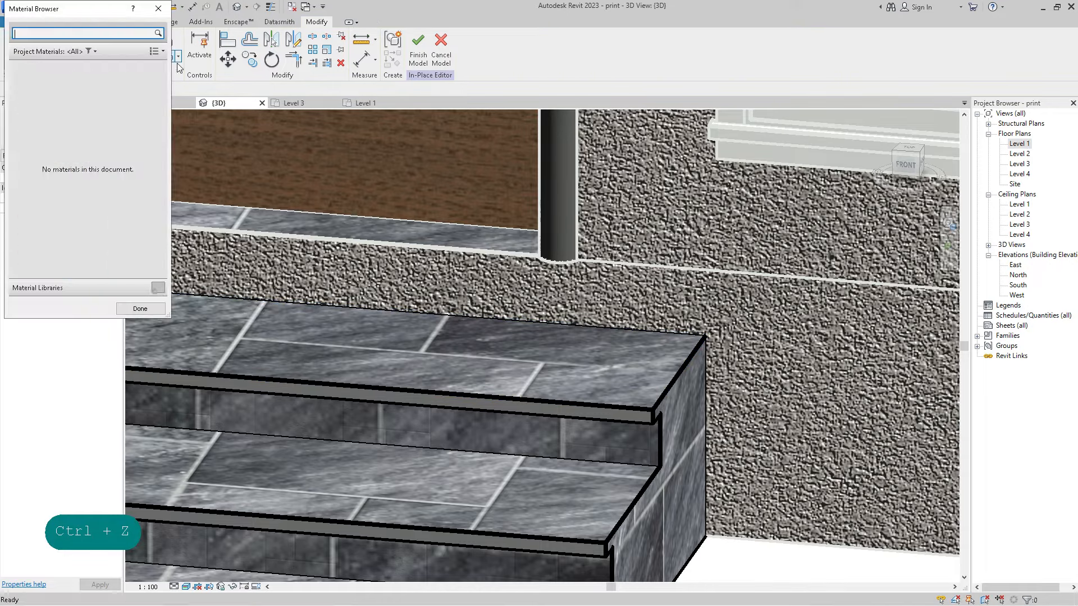
scroll(632, 417, "up", 3)
left_click(635, 413)
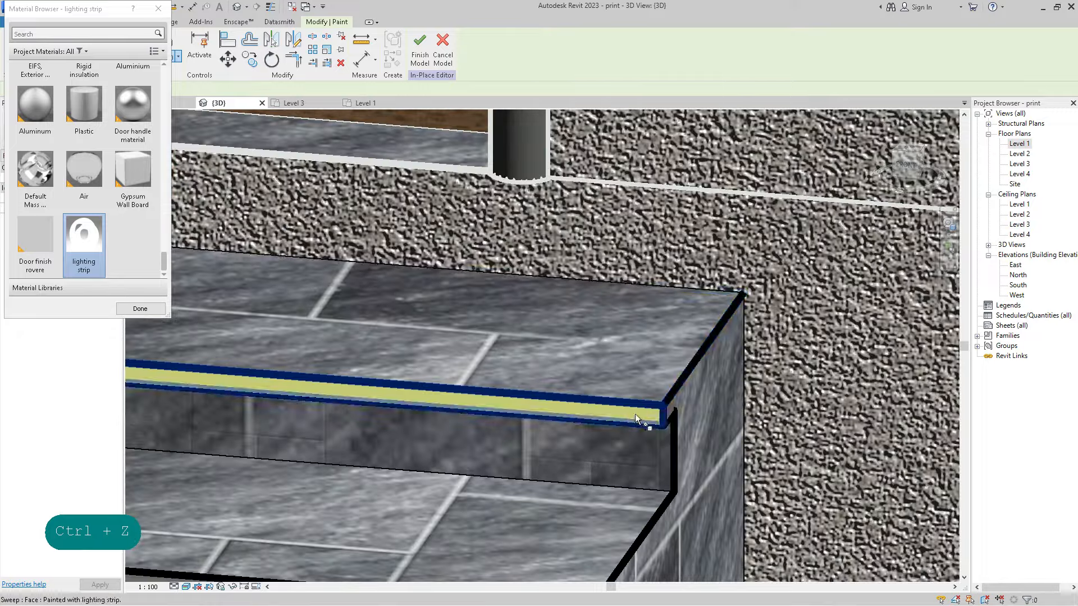
scroll(635, 413, "down", 5)
scroll(648, 440, "up", 2)
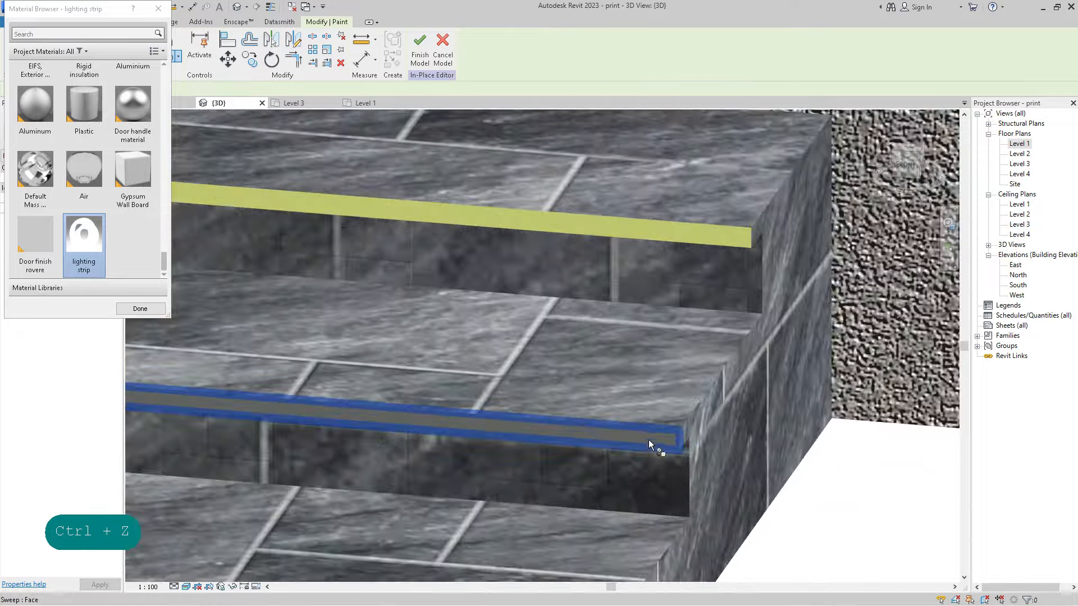
left_click(649, 436)
- Paint the thin front nosing face of the lowest entrance step with the lighting strip material
scroll(649, 436, "up", 3)
scroll(699, 358, "down", 3)
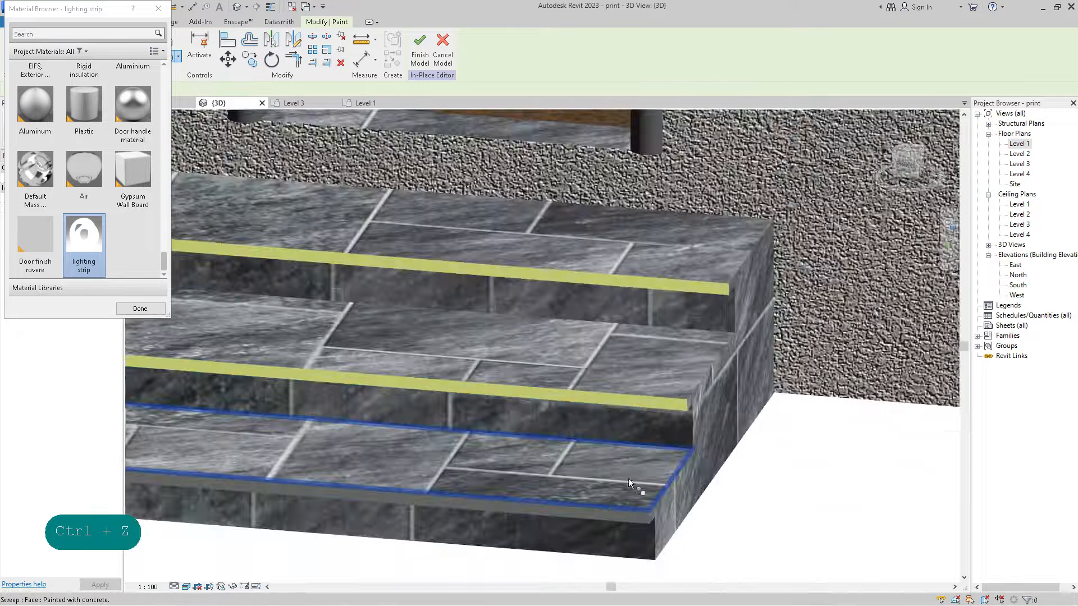
scroll(597, 516, "up", 5)
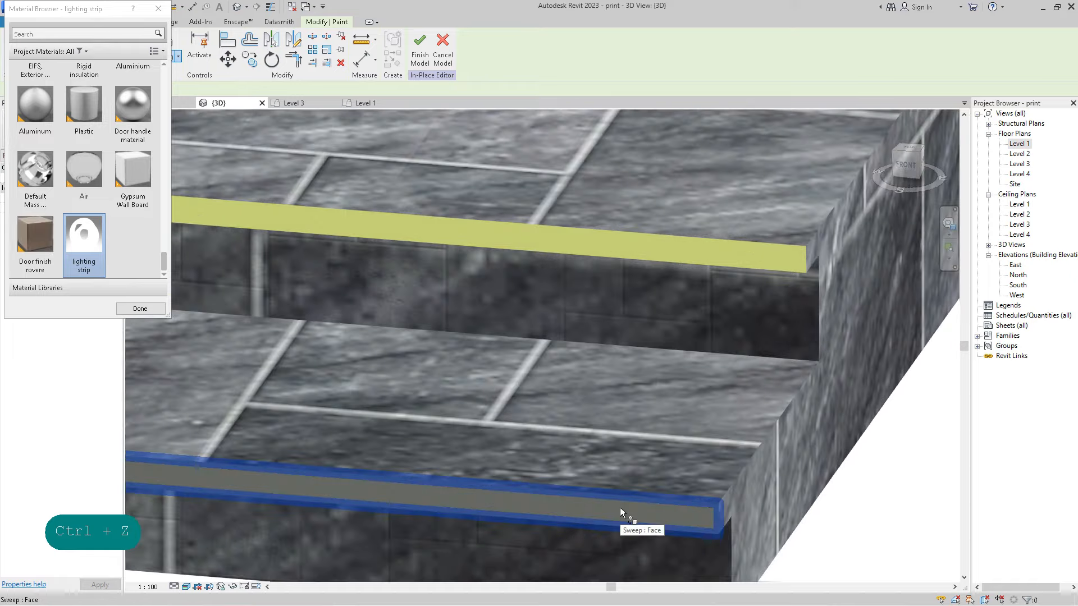
left_click(619, 507)
scroll(729, 427, "down", 3)
scroll(729, 387, "down", 5)
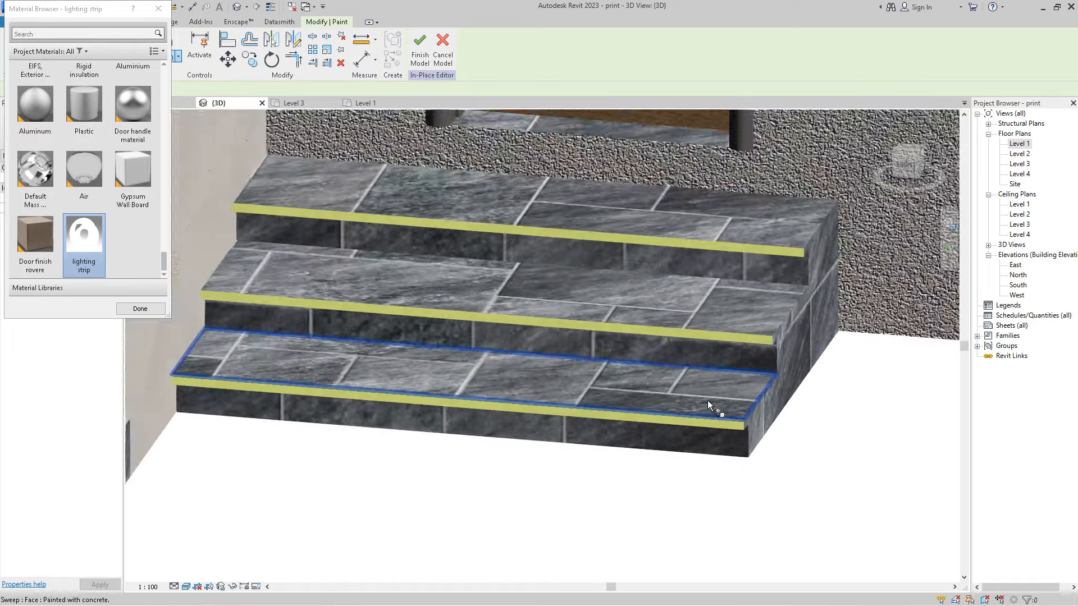
scroll(385, 257, "down", 2)
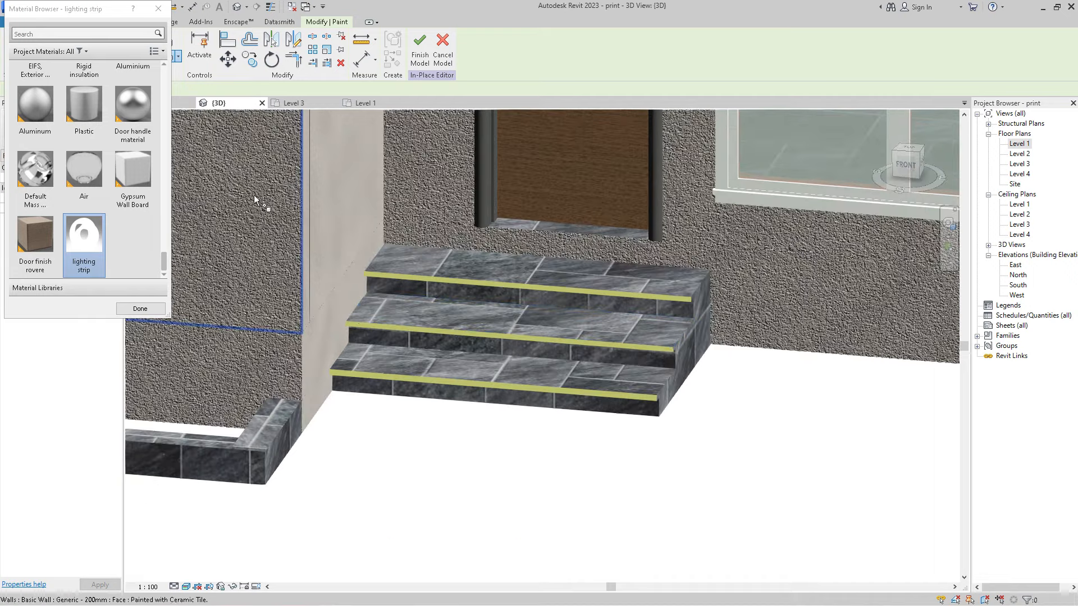
- End painting, finish the in-place model of the entrance steps, and dismiss the save reminder without saving
left_click(158, 10)
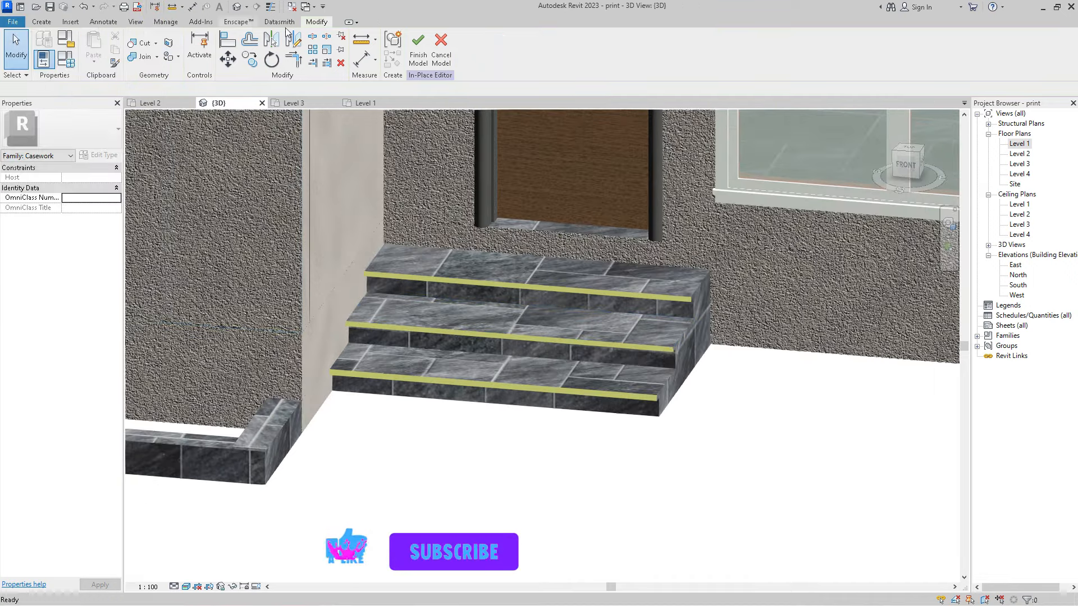
left_click(418, 45)
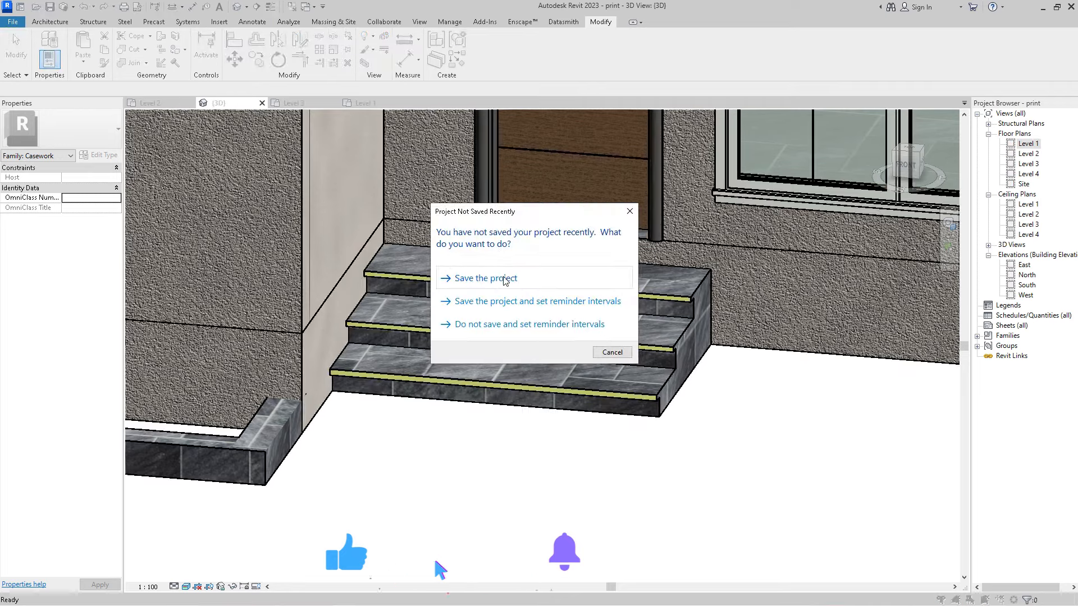
left_click(629, 211)
scroll(552, 458, "down", 10)
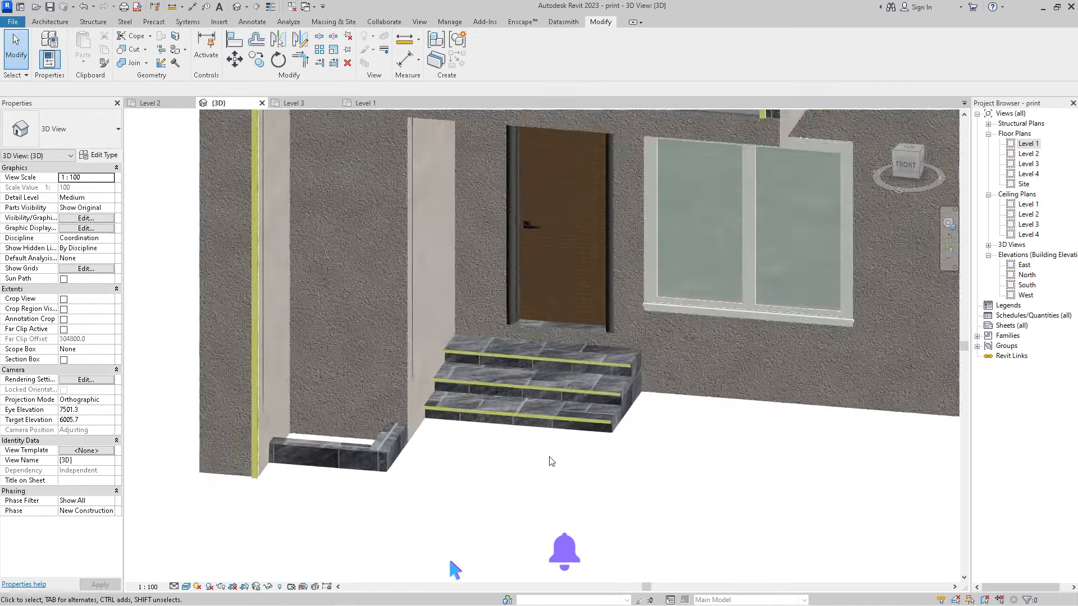
scroll(596, 459, "down", 3)
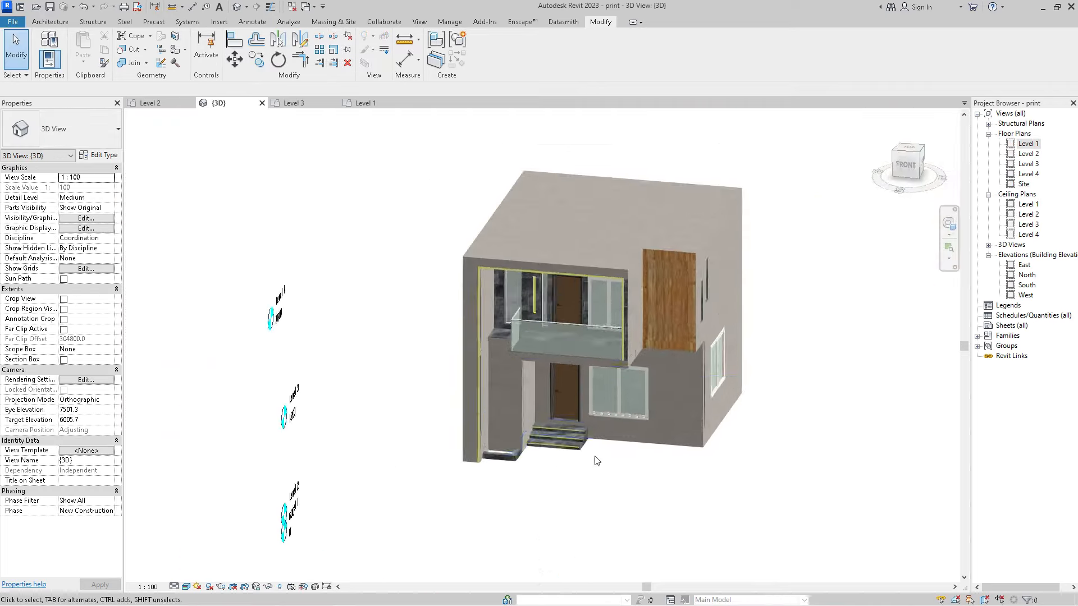
scroll(693, 260, "up", 1)
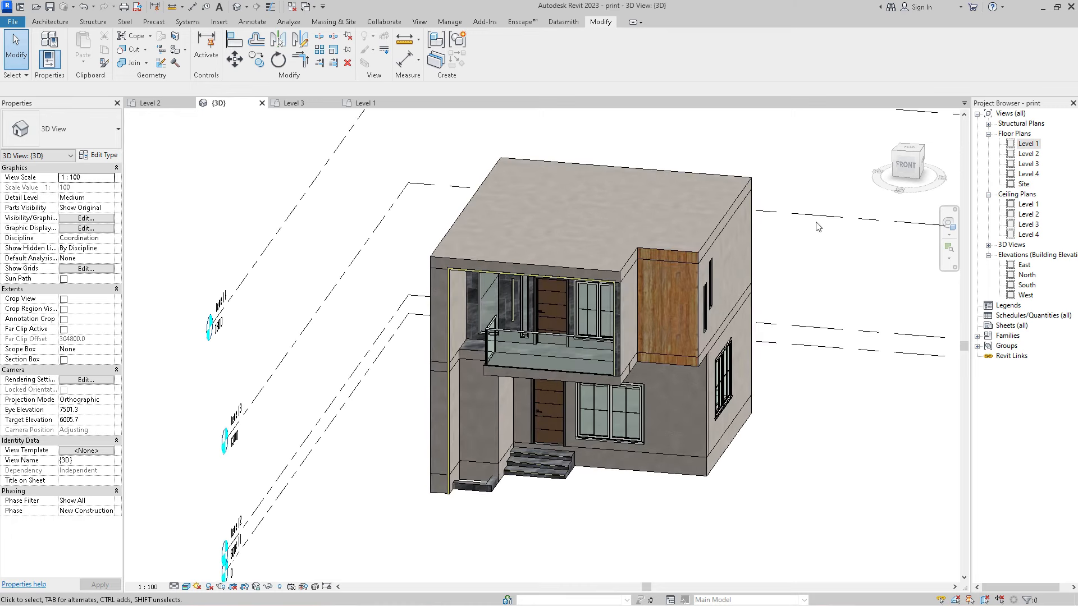